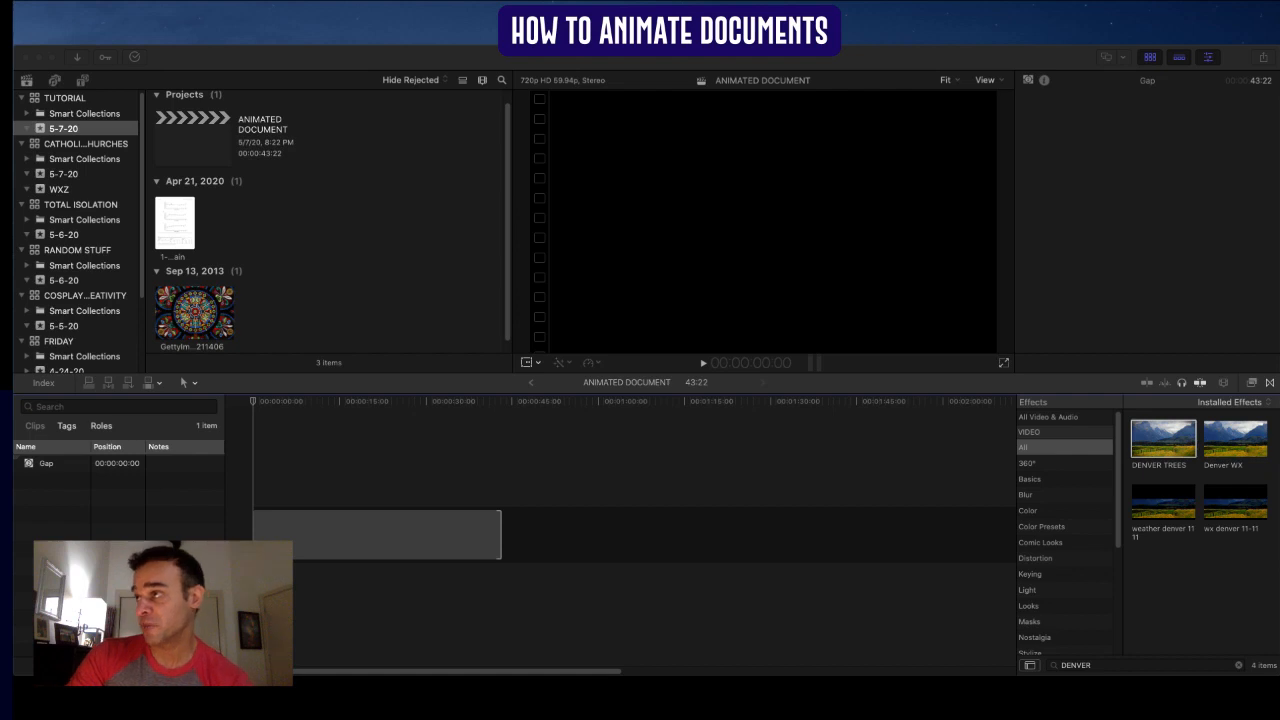
- Connect the stained-glass background image above the gap clip at the start of the timeline
{"action": "left_click", "coordinate": [199, 318]}
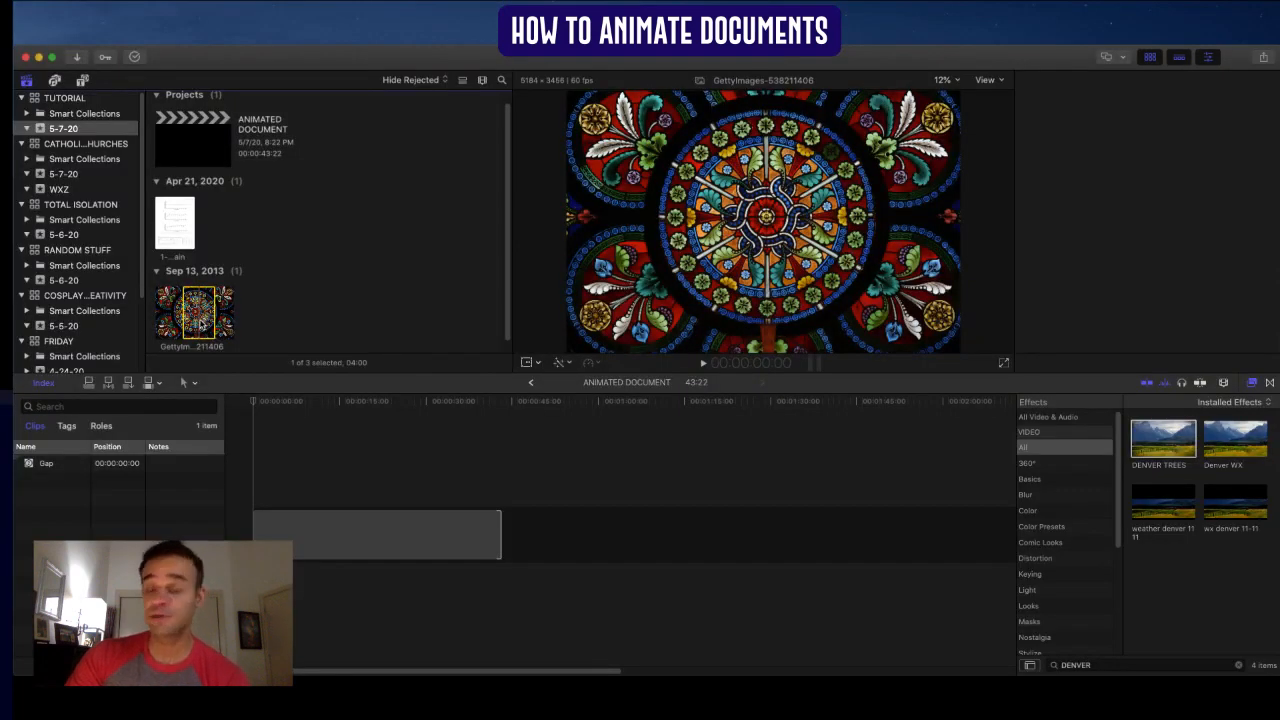
{"action": "left_click_drag", "start_coordinate": [199, 318], "coordinate": [372, 482]}
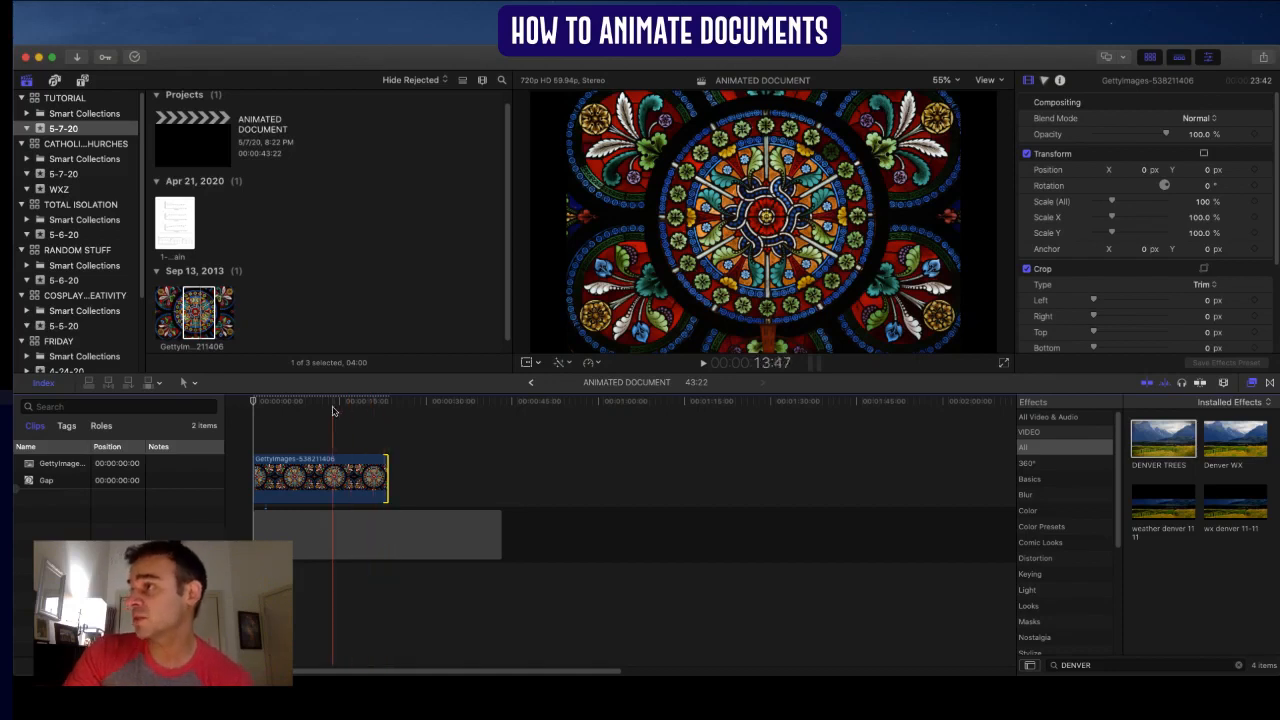
- Stack the journal document page above the stained-glass clip from the timeline start and extend it to the background's end
{"action": "left_click", "coordinate": [171, 229]}
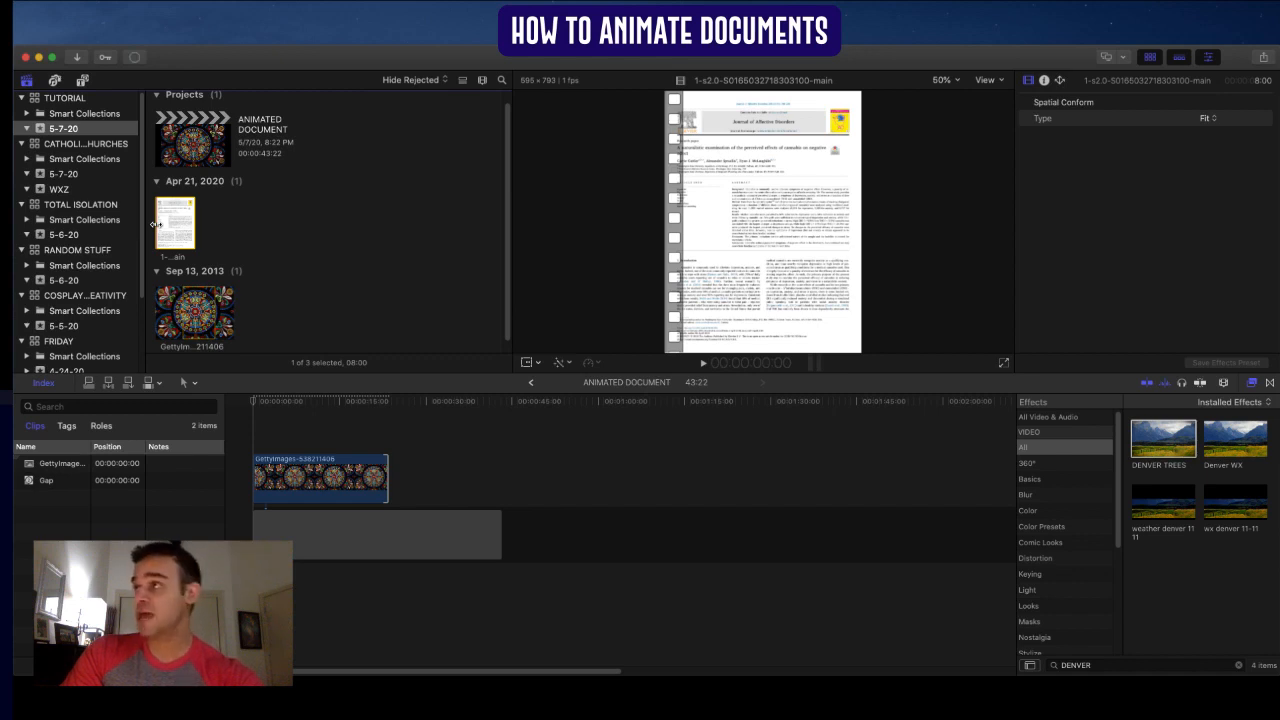
{"action": "left_click_drag", "start_coordinate": [156, 224], "coordinate": [265, 420]}
{"action": "left_click", "coordinate": [278, 421]}
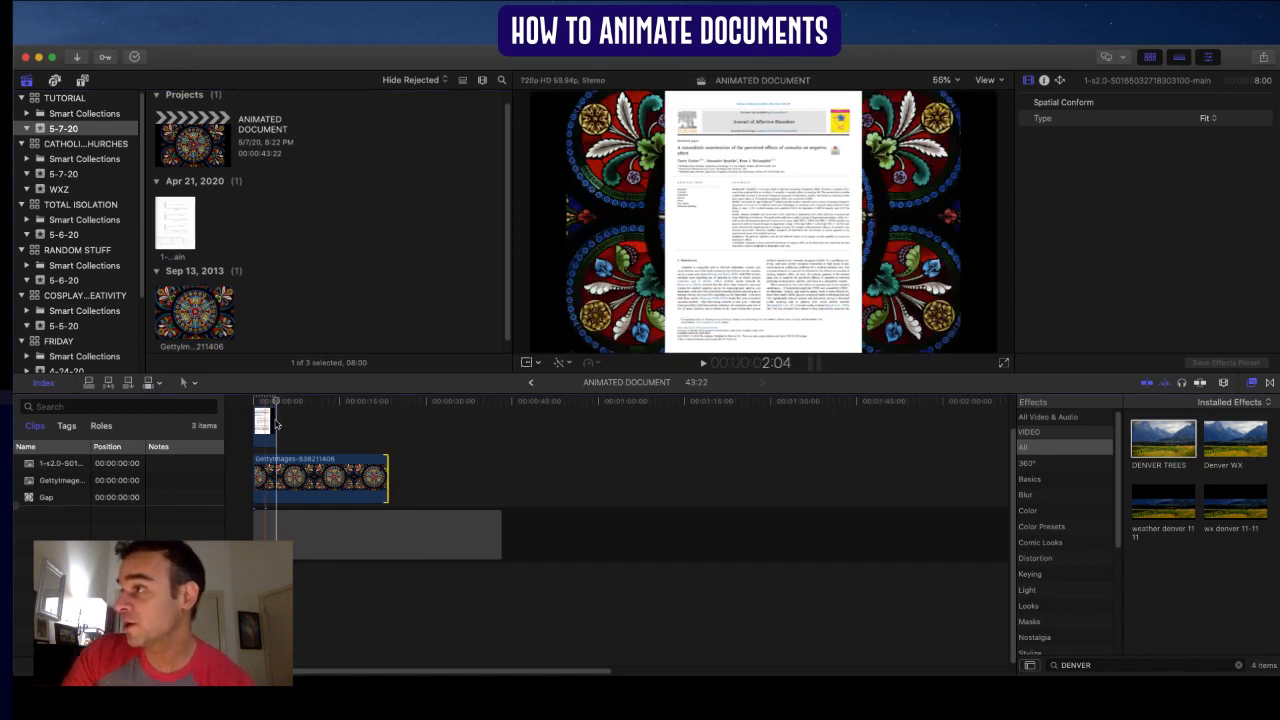
{"action": "left_click_drag", "start_coordinate": [276, 423], "coordinate": [385, 440]}
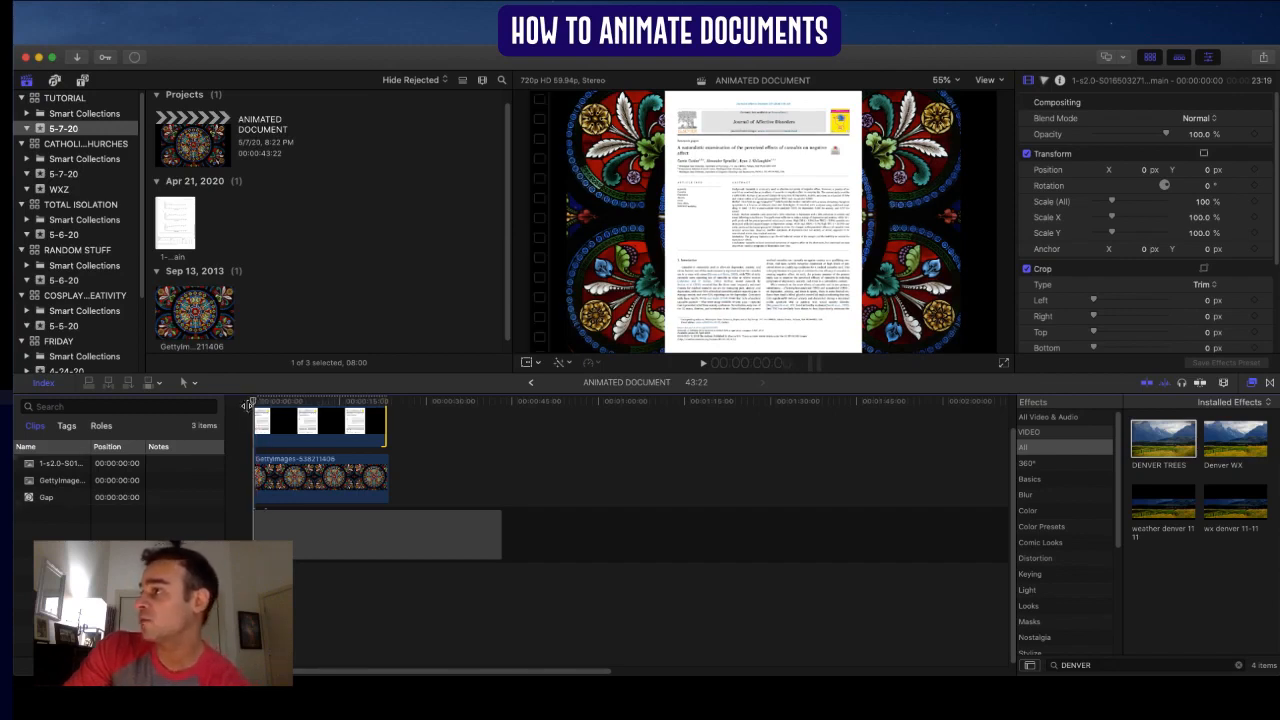
- At the start of the document clip, set its overall scale to 54% and add a scale keyframe
{"action": "left_click", "coordinate": [266, 424]}
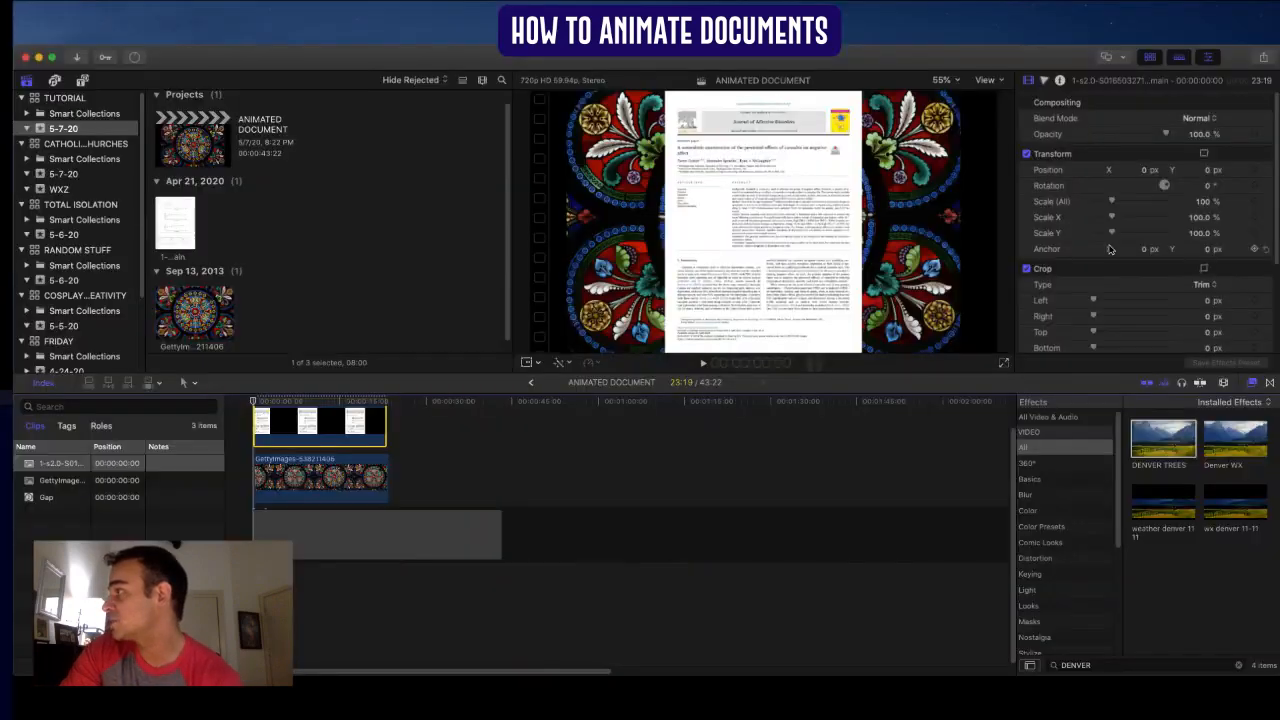
{"action": "left_click", "coordinate": [1044, 81]}
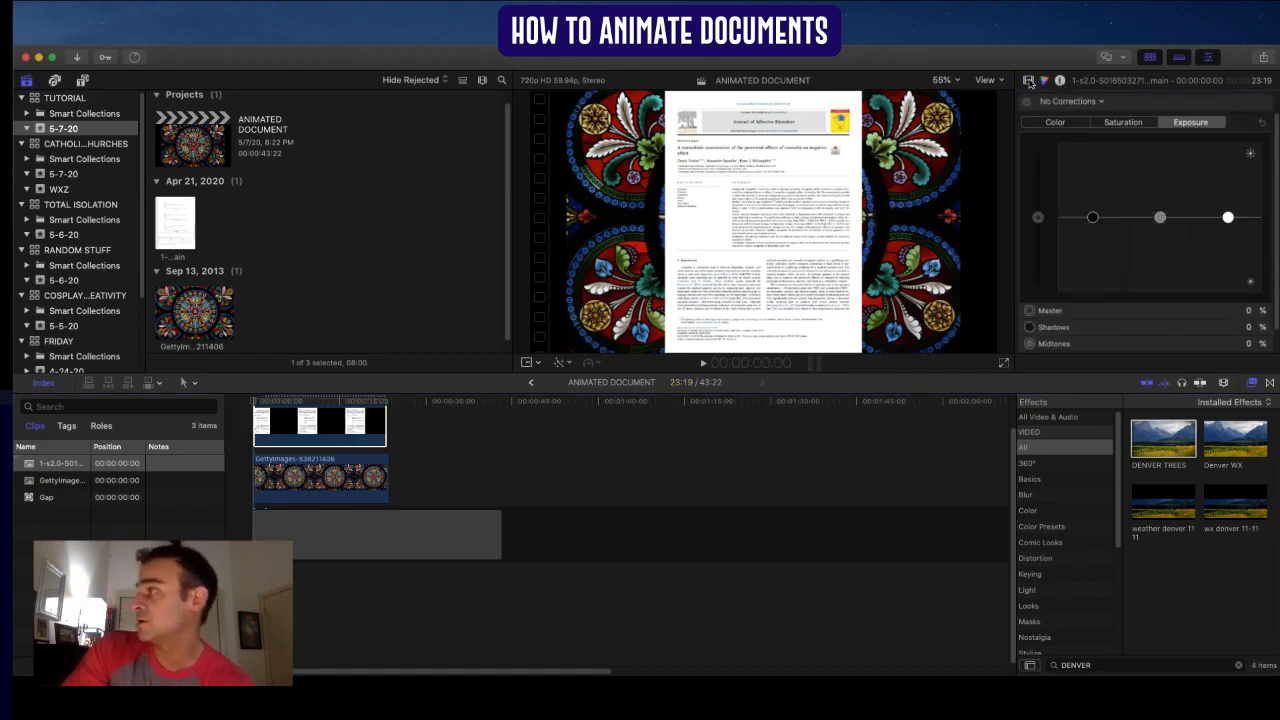
{"action": "left_click", "coordinate": [1029, 82]}
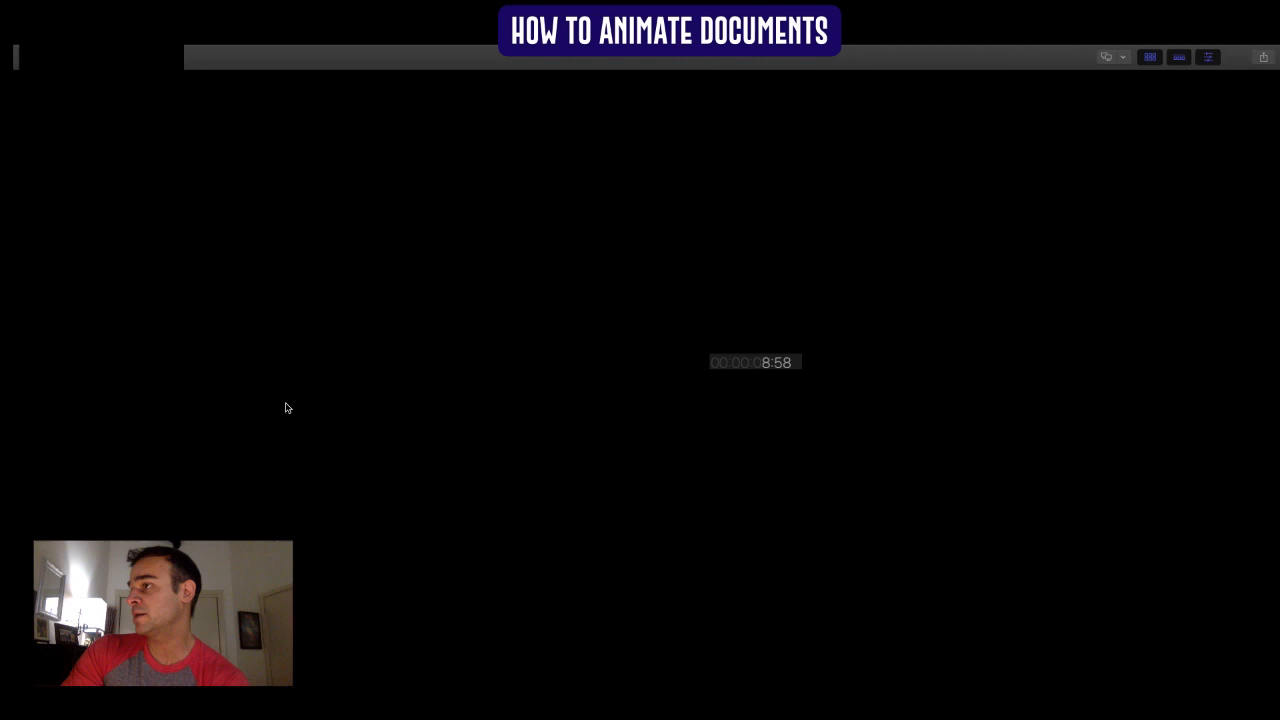
{"action": "left_click", "coordinate": [254, 406]}
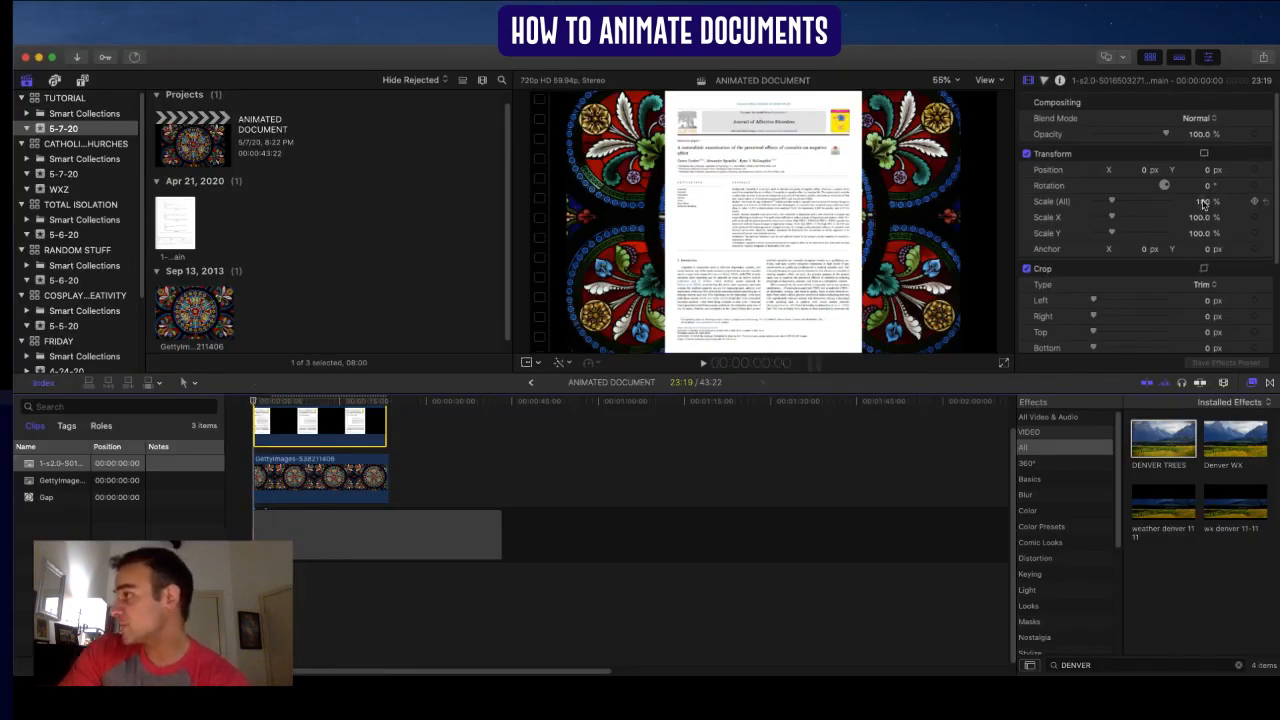
{"action": "left_click_drag", "start_coordinate": [1203, 201], "coordinate": [1203, 201]}
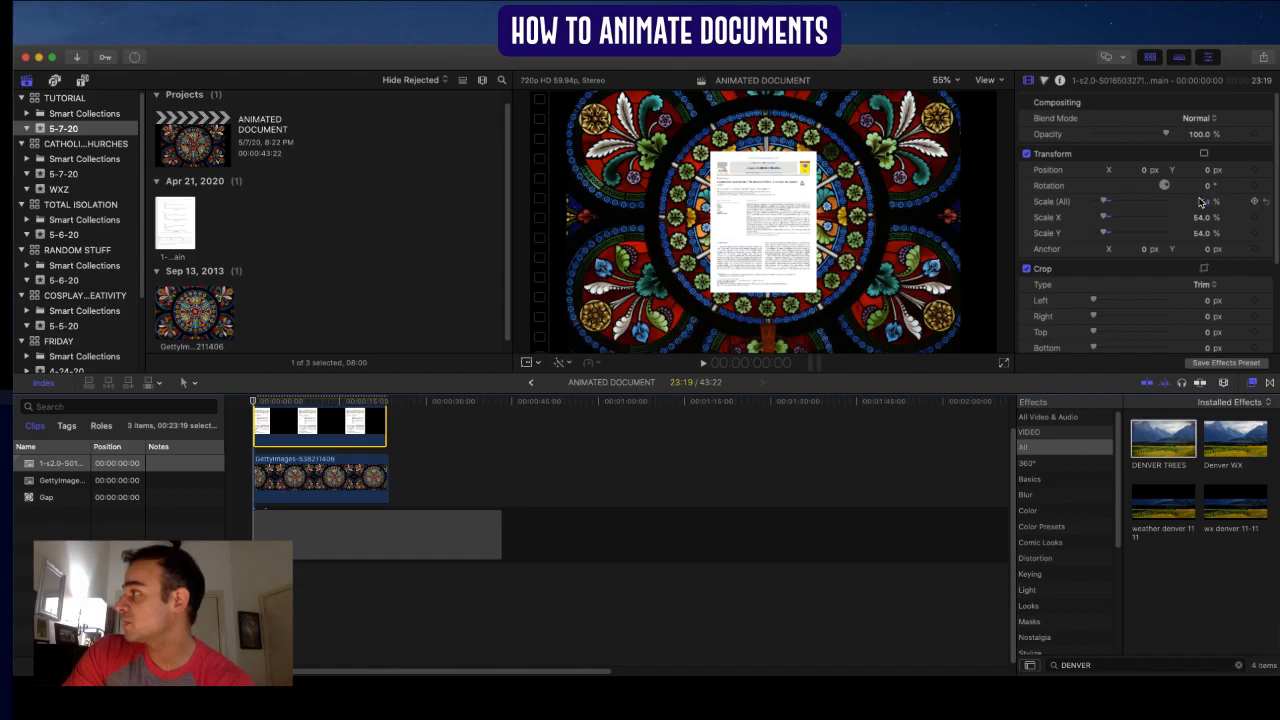
{"action": "left_click", "coordinate": [1256, 204]}
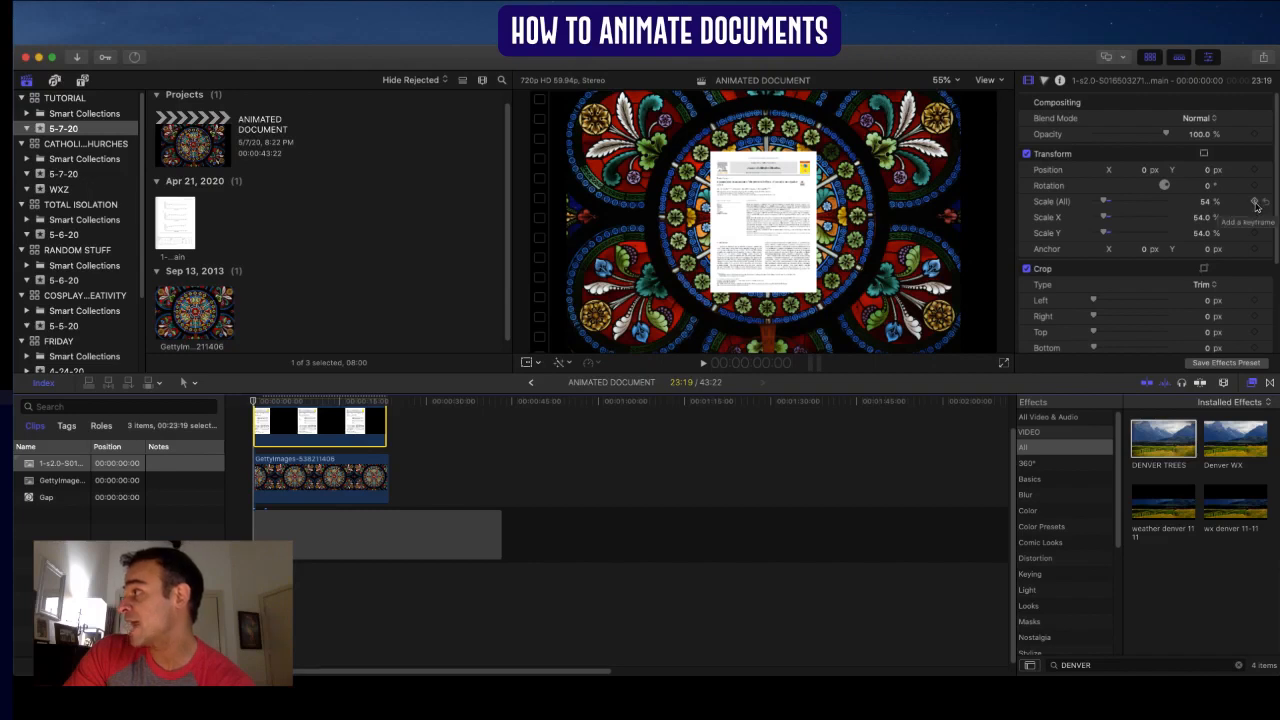
{"action": "left_click", "coordinate": [1256, 204]}
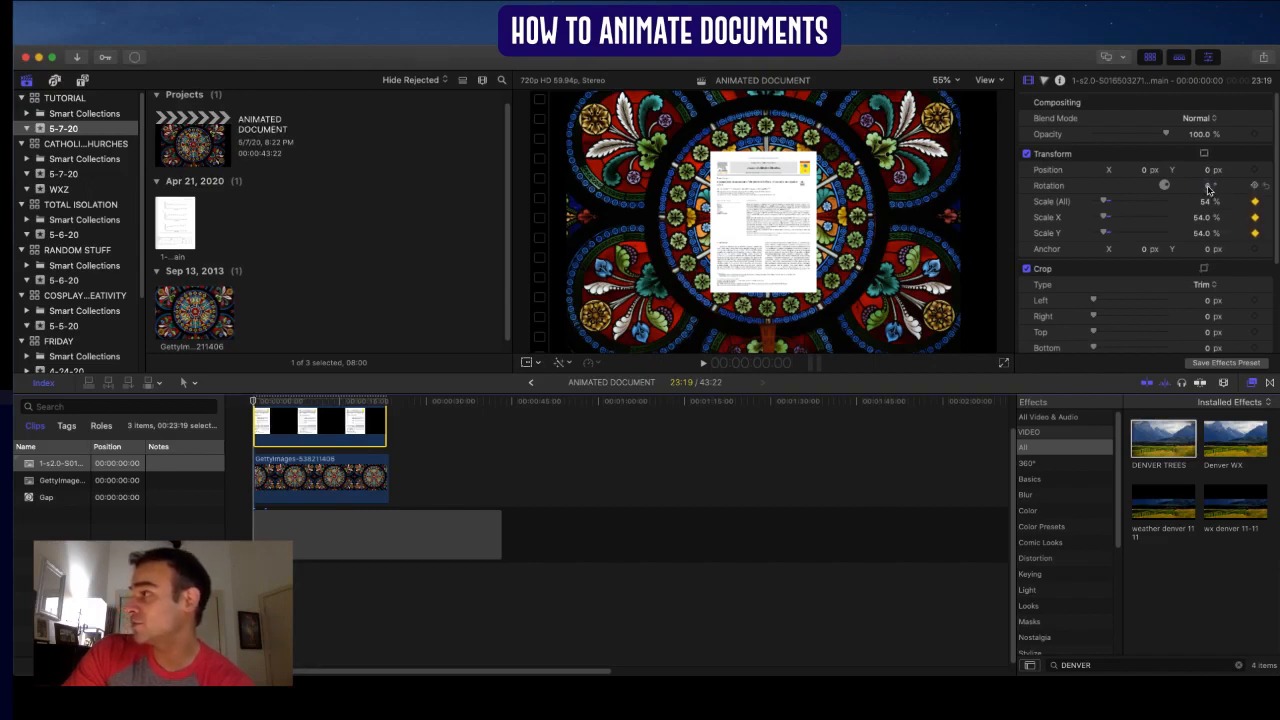
- Set the document's rotation to -24.7° and add a rotation keyframe at the start of the clip
{"action": "left_click_drag", "start_coordinate": [1208, 188], "coordinate": [1208, 188]}
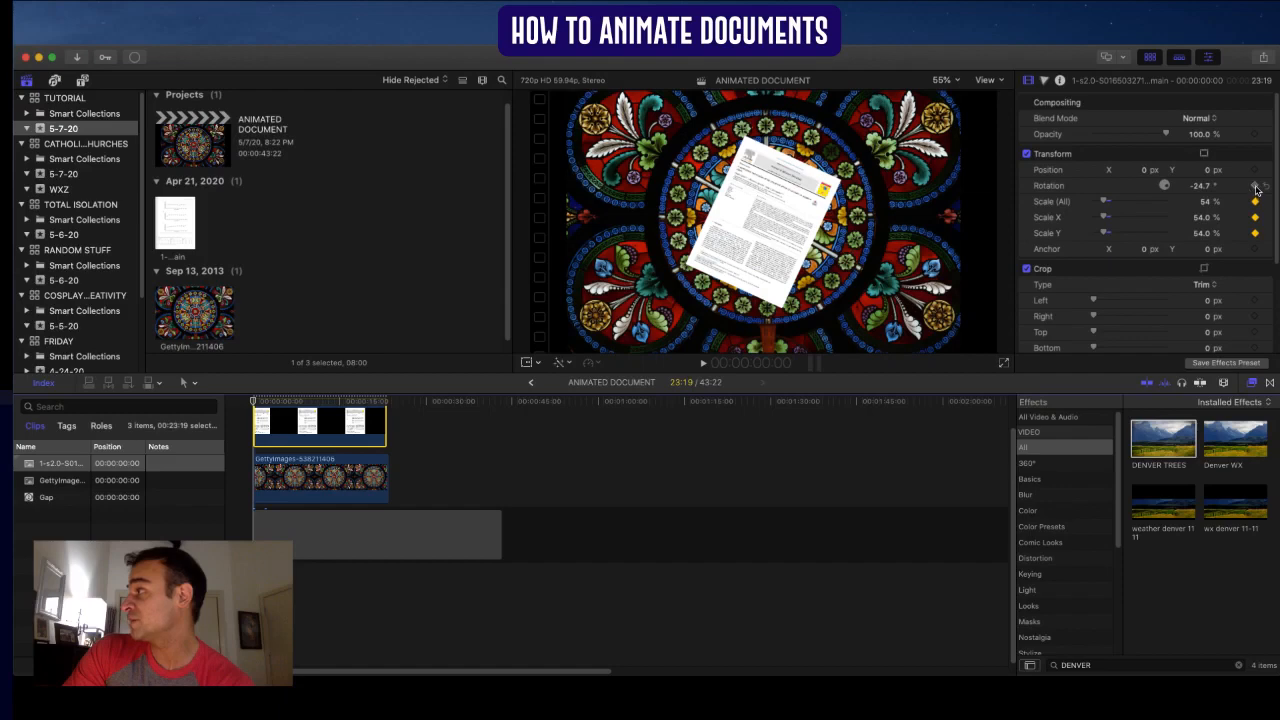
{"action": "left_click", "coordinate": [1255, 187]}
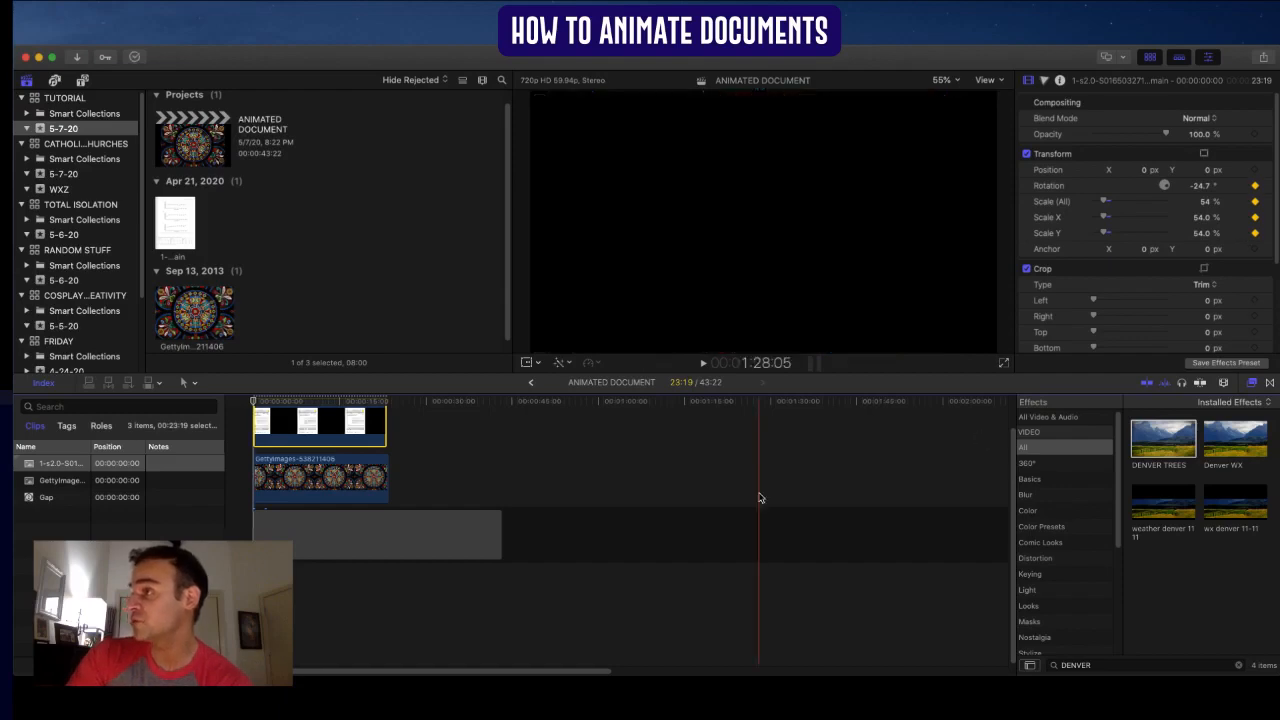
{"action": "left_click", "coordinate": [251, 402]}
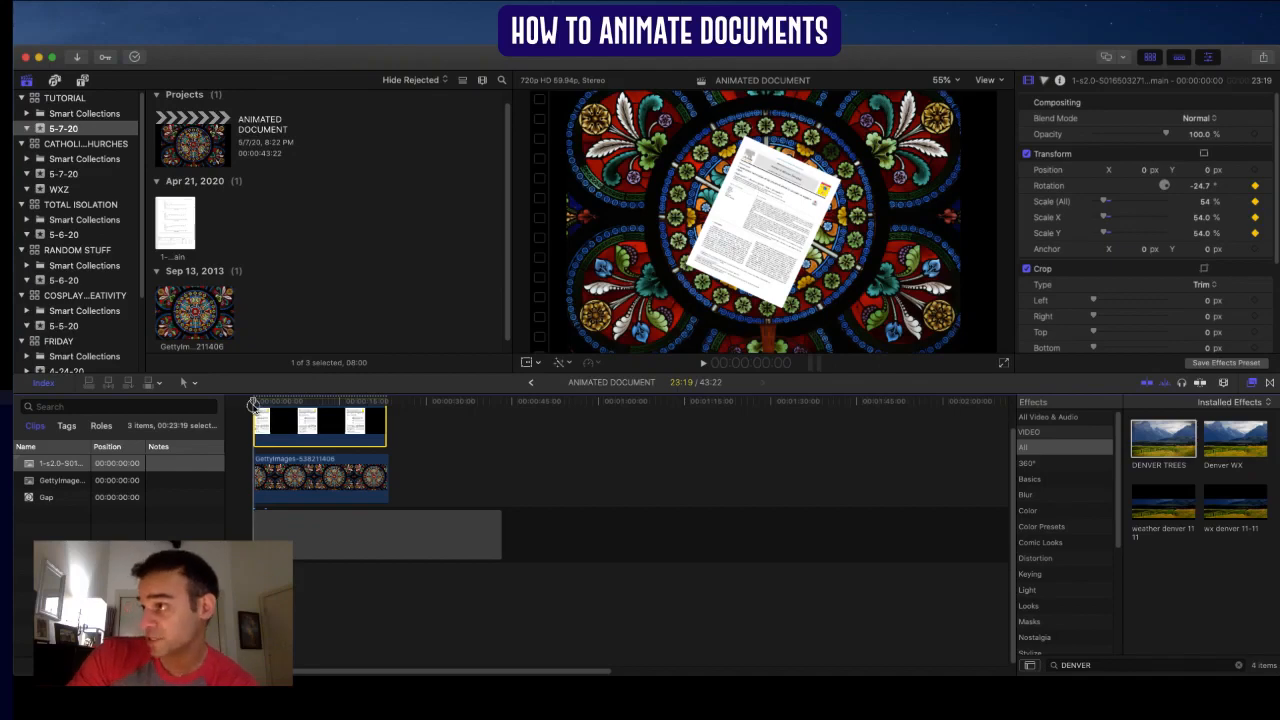
- Keyframe the document's overall scale at 95% at timecode 14:50
{"action": "left_click_drag", "start_coordinate": [253, 405], "coordinate": [338, 414]}
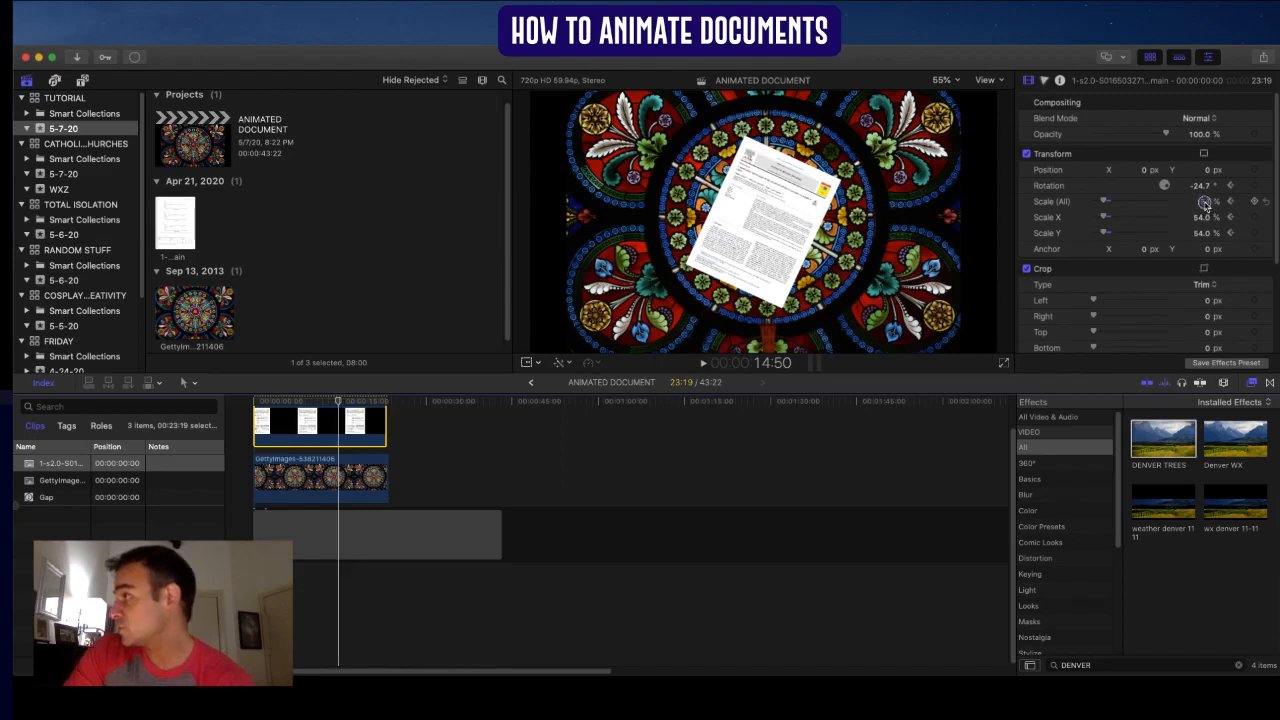
{"action": "left_click_drag", "start_coordinate": [1205, 203], "coordinate": [1206, 205]}
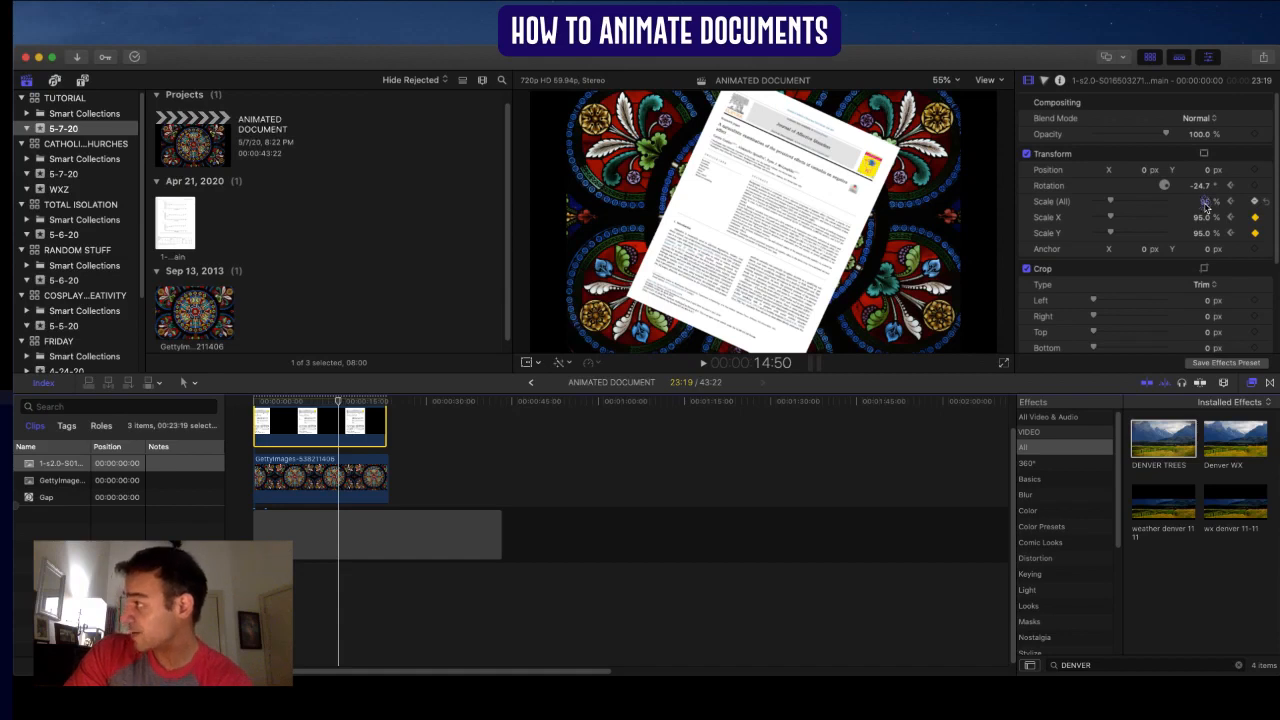
{"action": "left_click", "coordinate": [1256, 203]}
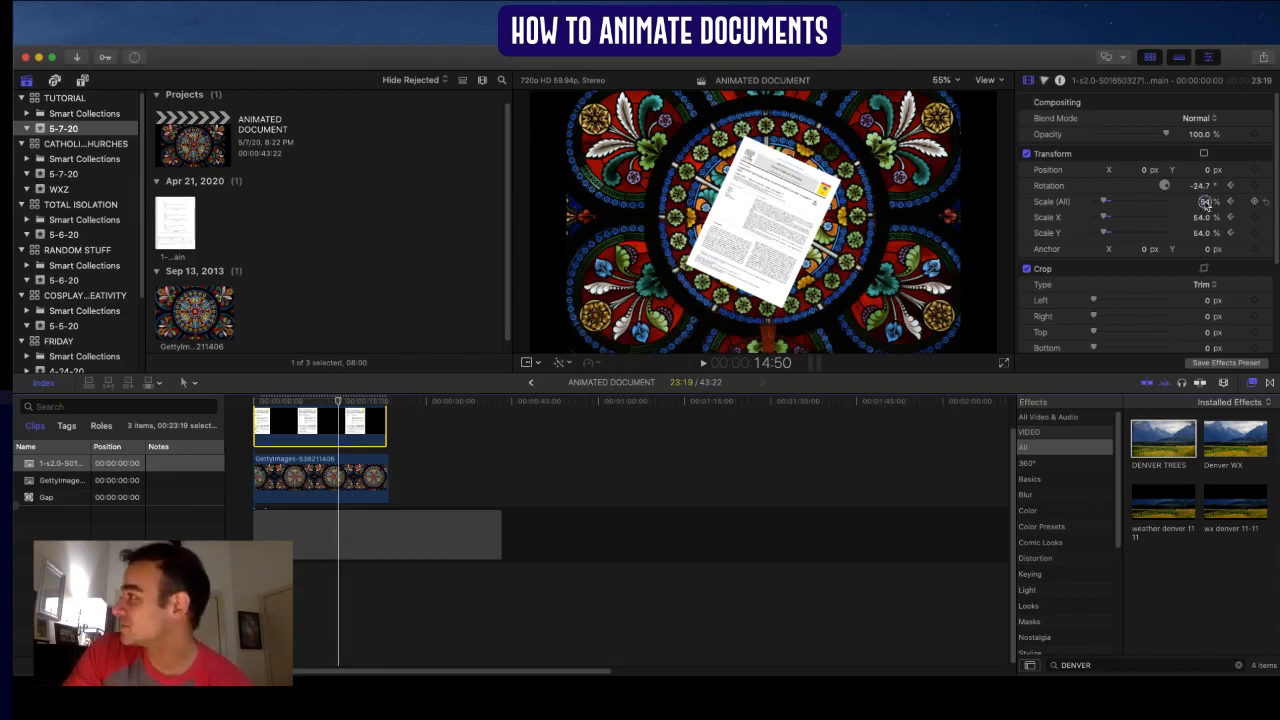
{"action": "left_click_drag", "start_coordinate": [1206, 203], "coordinate": [1206, 205]}
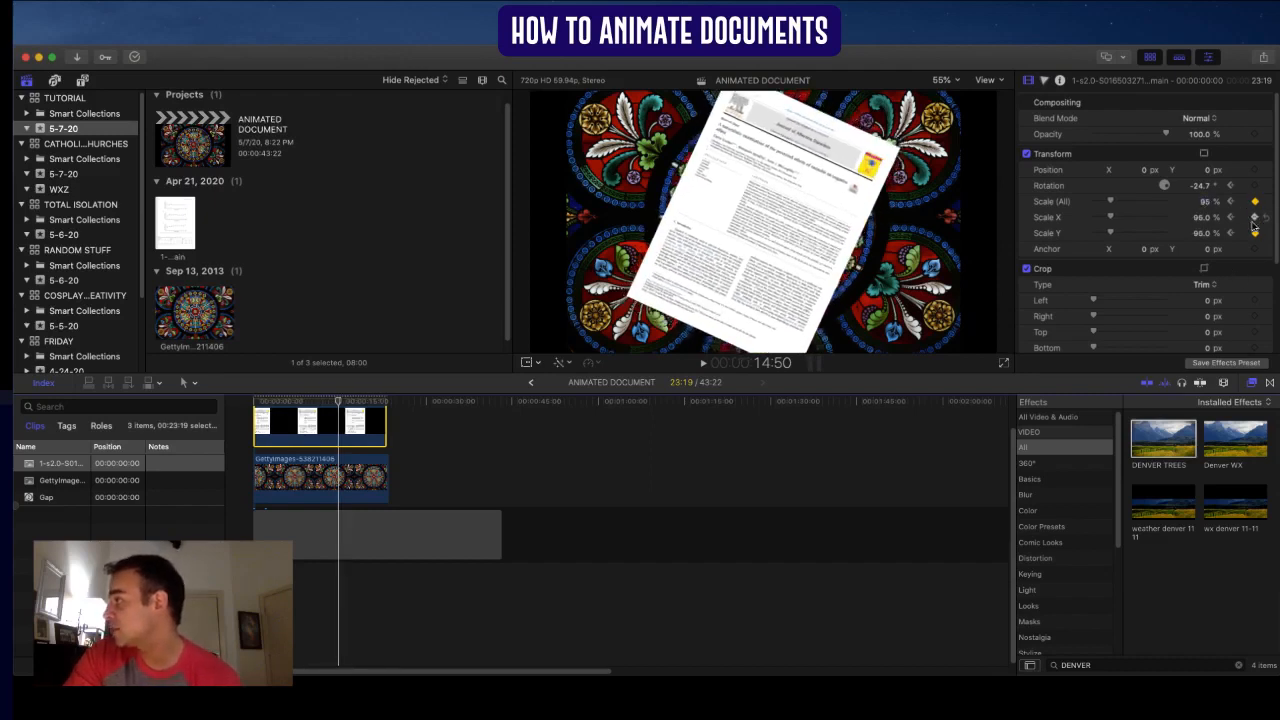
{"action": "left_click", "coordinate": [1255, 202]}
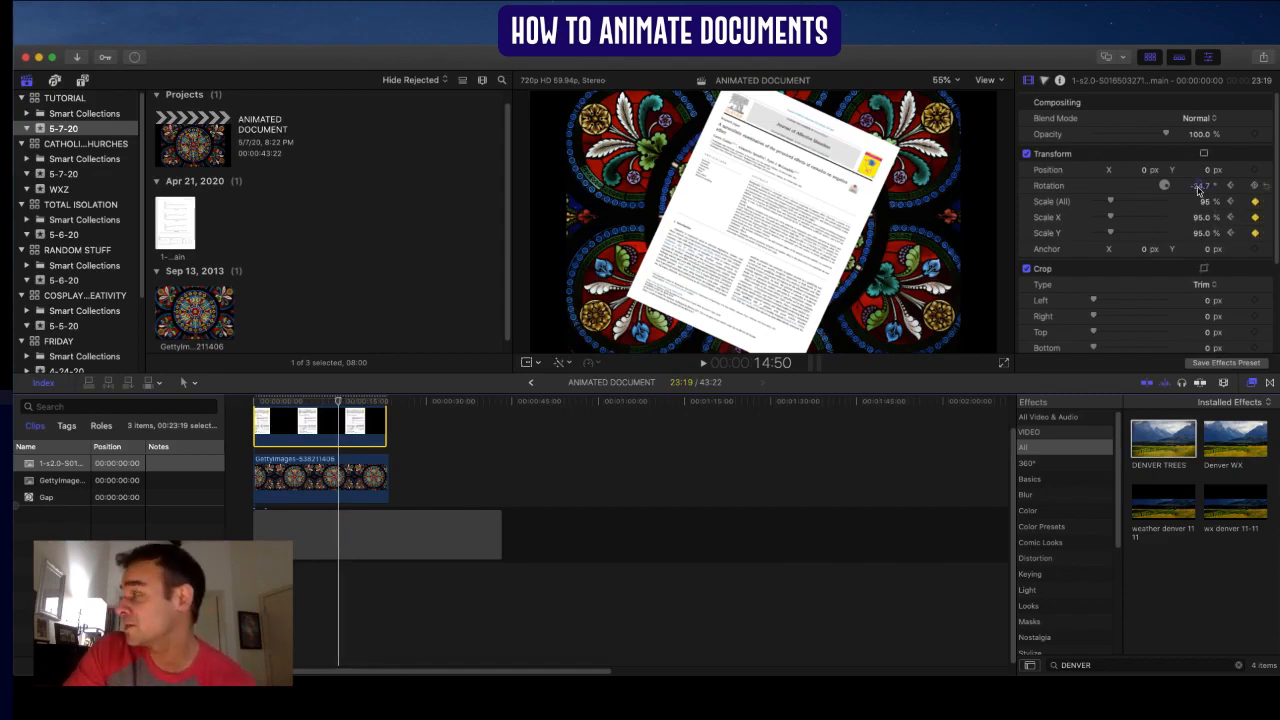
{"action": "left_click_drag", "start_coordinate": [1199, 190], "coordinate": [1199, 189]}
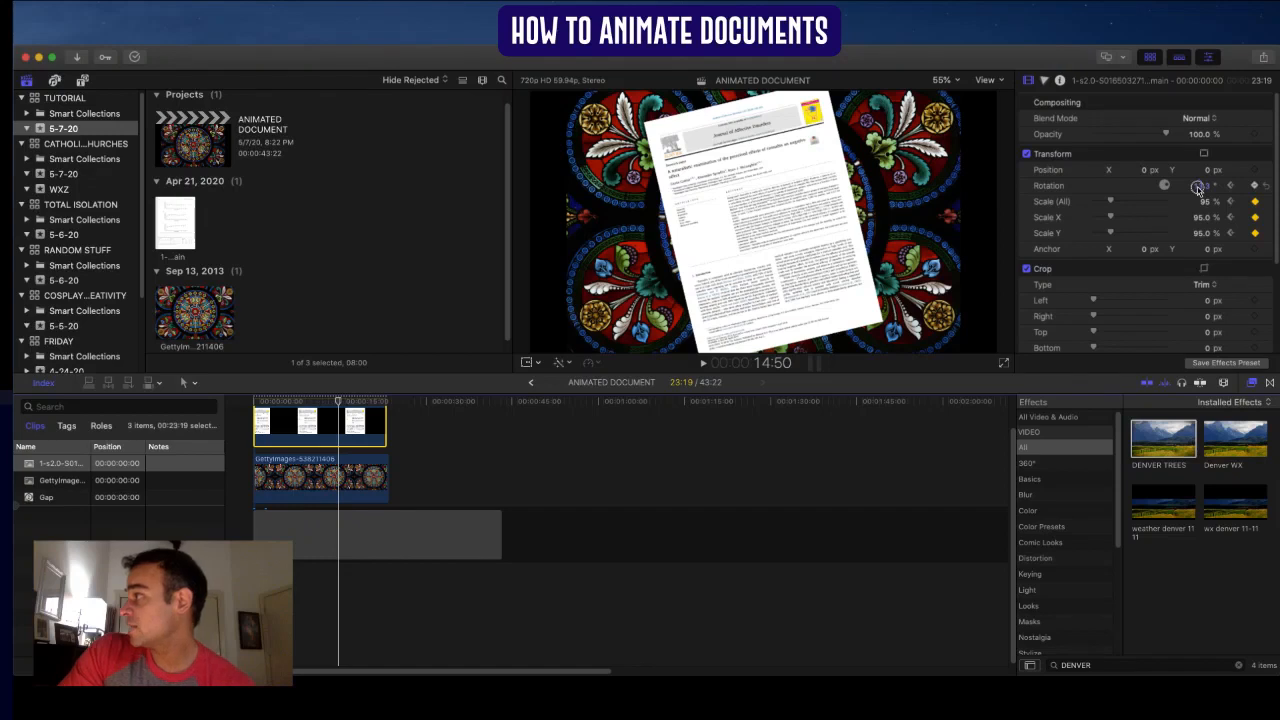
{"action": "left_click", "coordinate": [1256, 187]}
{"action": "left_click", "coordinate": [1255, 201]}
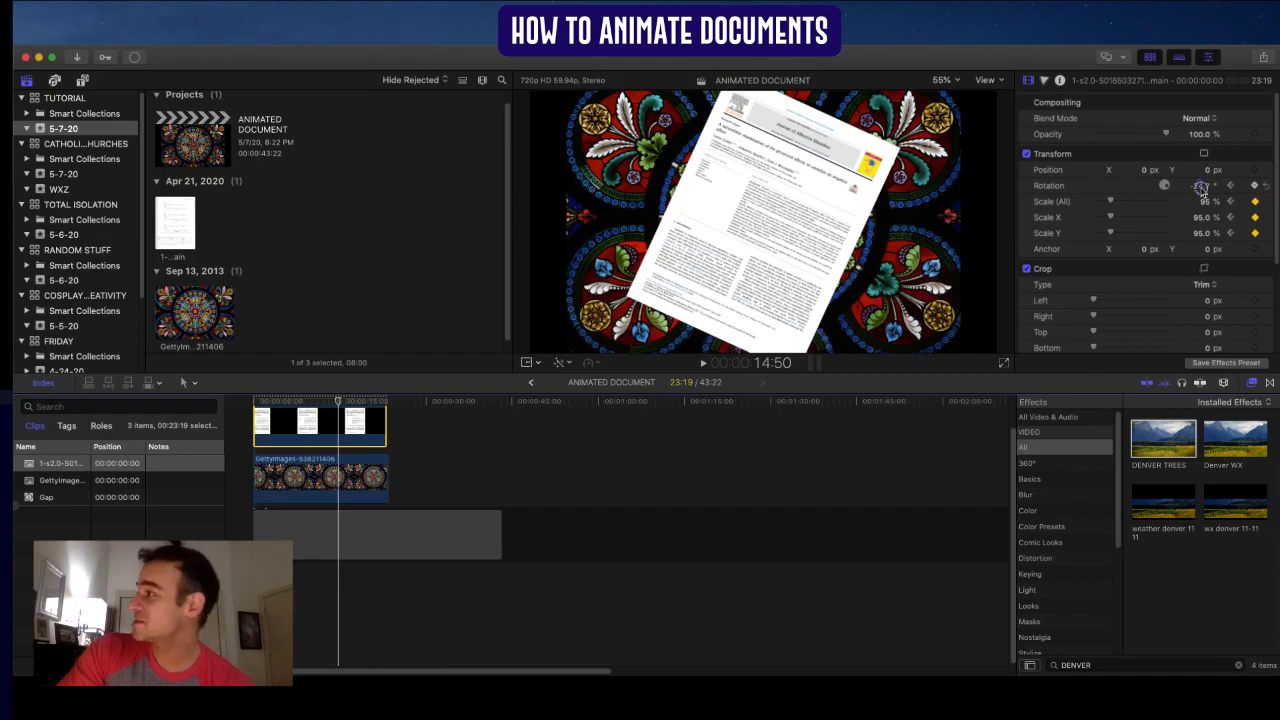
{"action": "left_click_drag", "start_coordinate": [1201, 189], "coordinate": [1201, 189]}
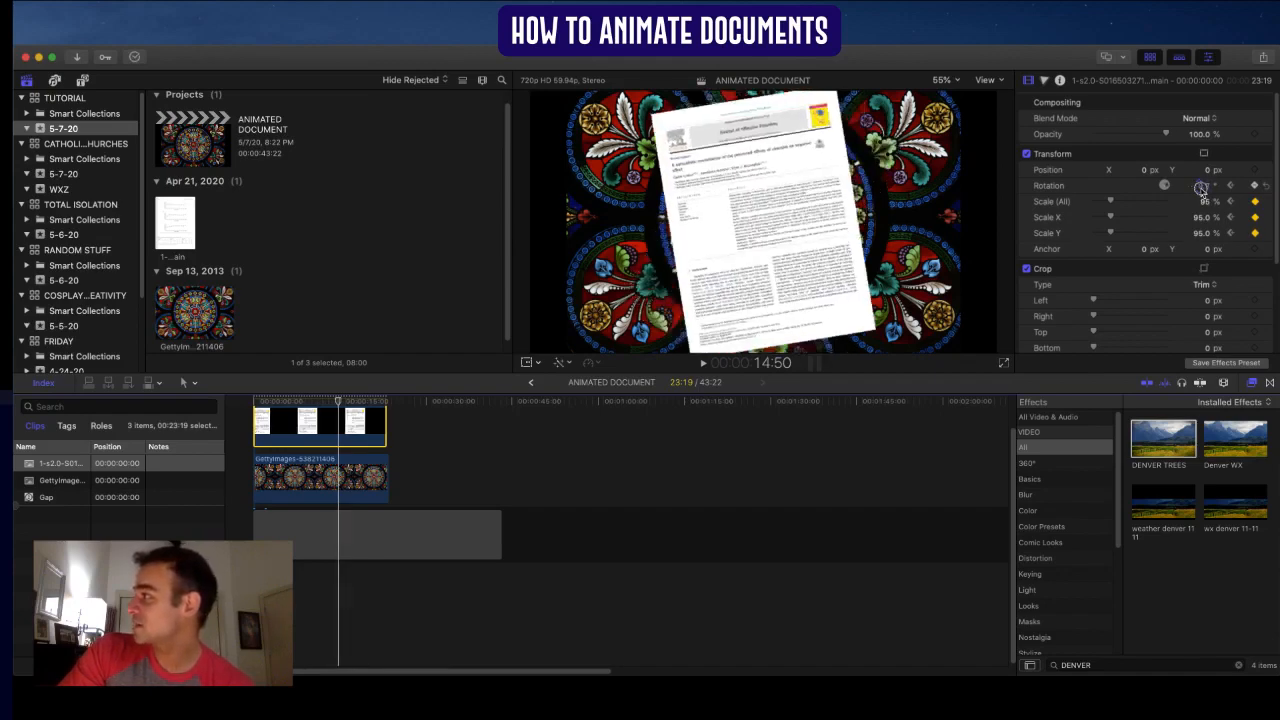
{"action": "left_click", "coordinate": [1256, 187]}
{"action": "left_click_drag", "start_coordinate": [1206, 188], "coordinate": [1207, 189]}
{"action": "left_click", "coordinate": [1257, 189]}
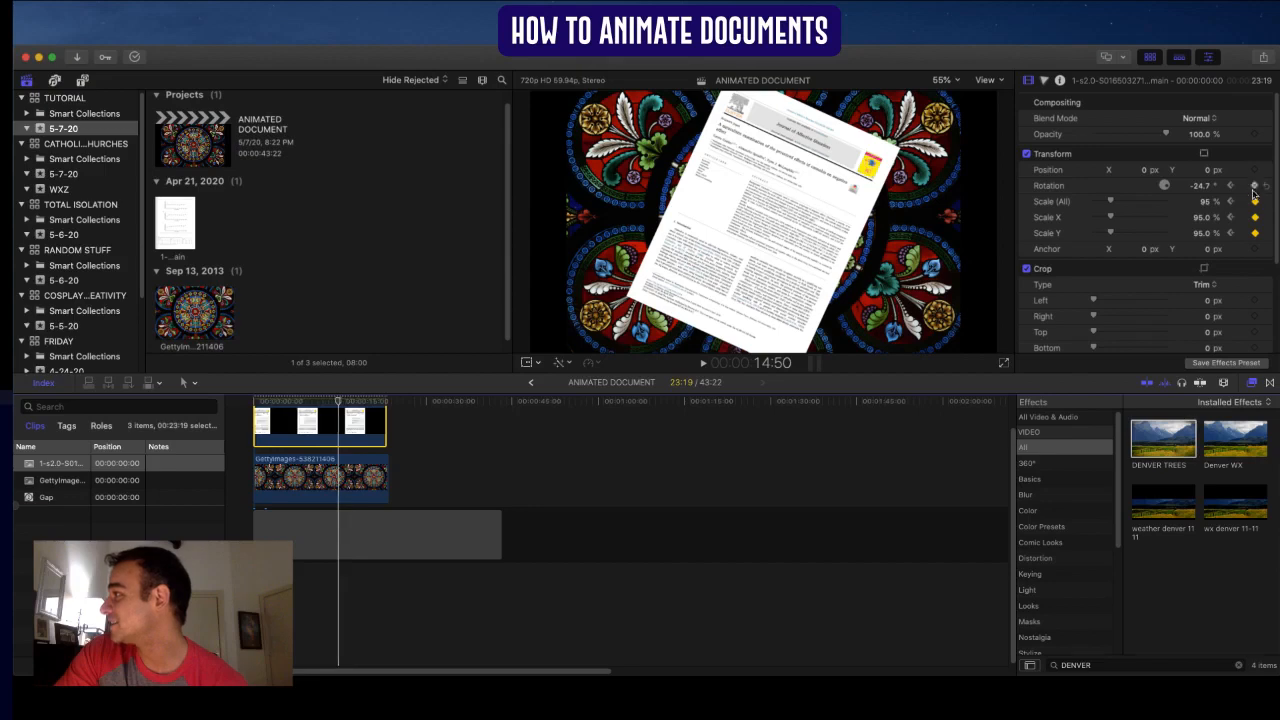
- Set the document's rotation to 19.3° at timecode 14:50 and return the playhead to the start
{"action": "left_click_drag", "start_coordinate": [1196, 187], "coordinate": [1197, 187]}
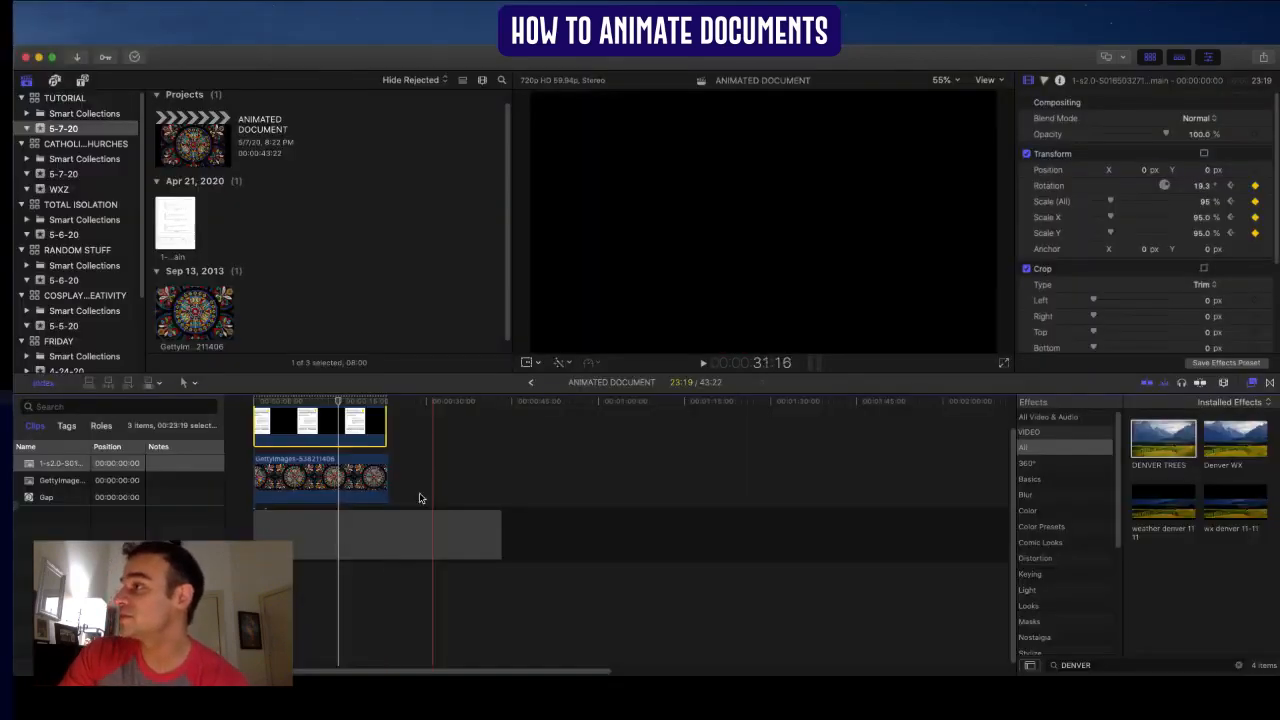
{"action": "left_click_drag", "start_coordinate": [339, 403], "coordinate": [238, 424]}
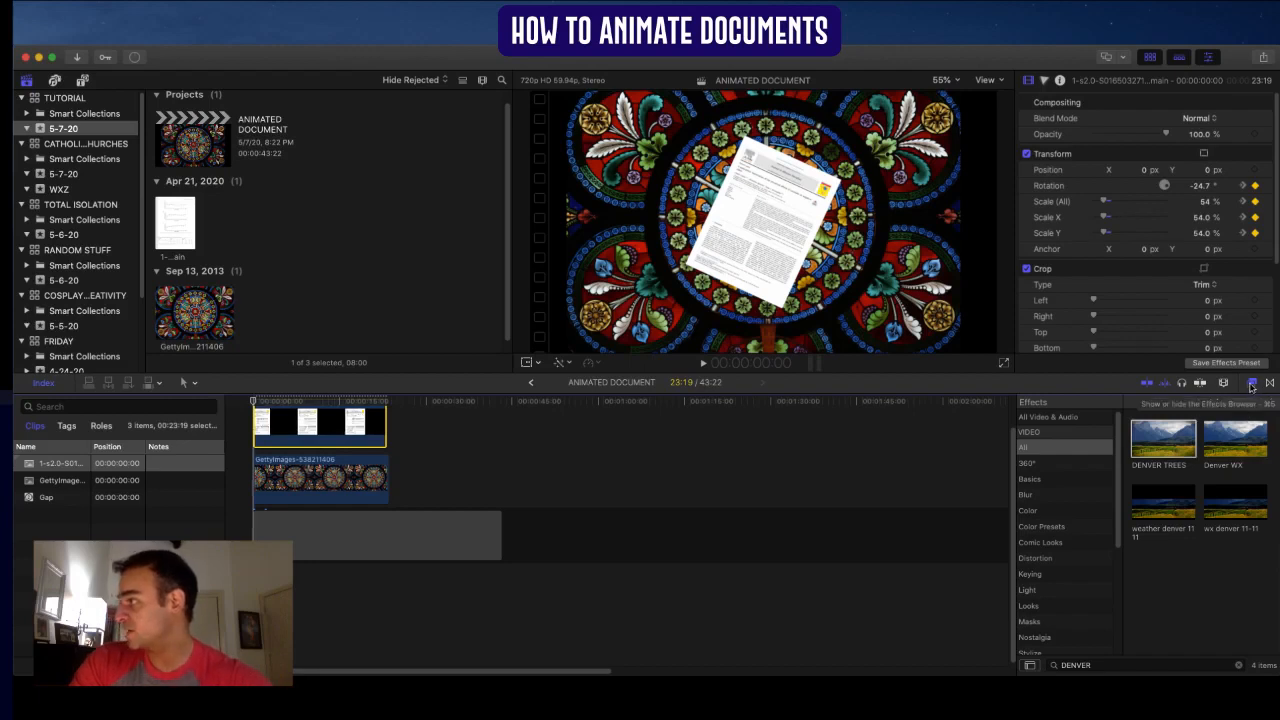
- Search all video effects for "SHAD" and apply Drop Shadow to the document clip
{"action": "left_click", "coordinate": [1037, 453]}
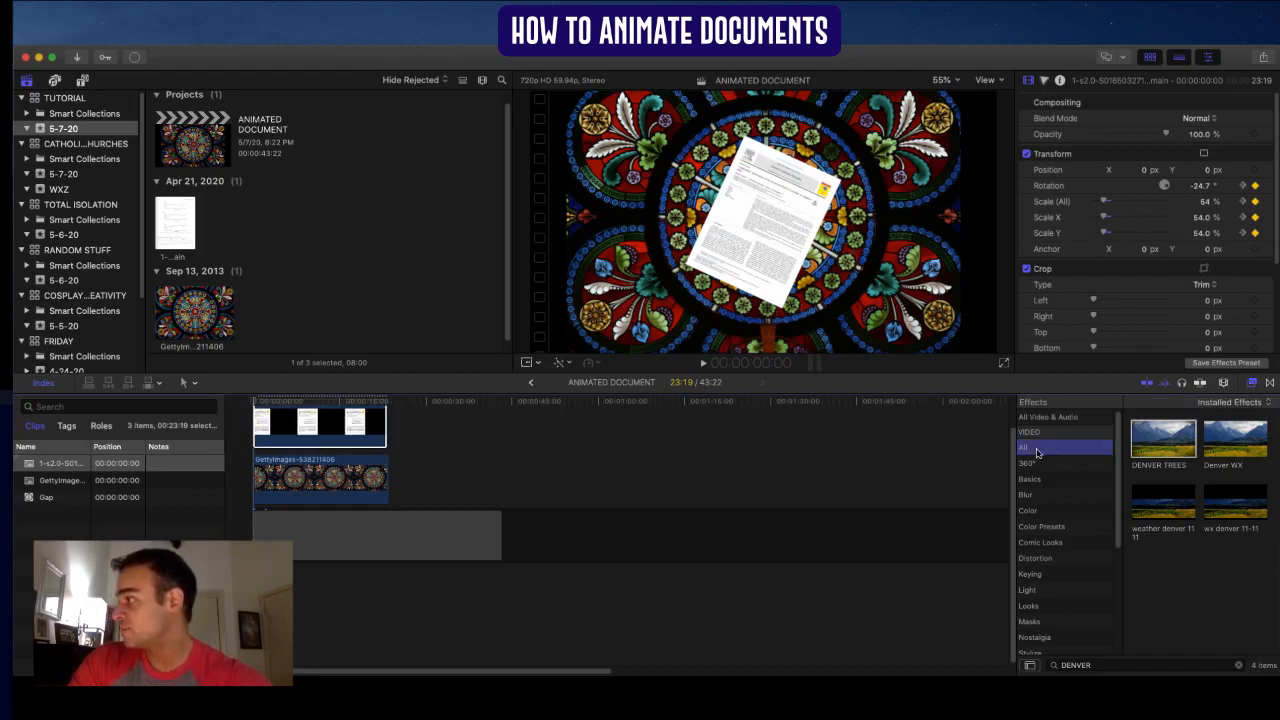
{"action": "double_click", "coordinate": [1104, 666]}
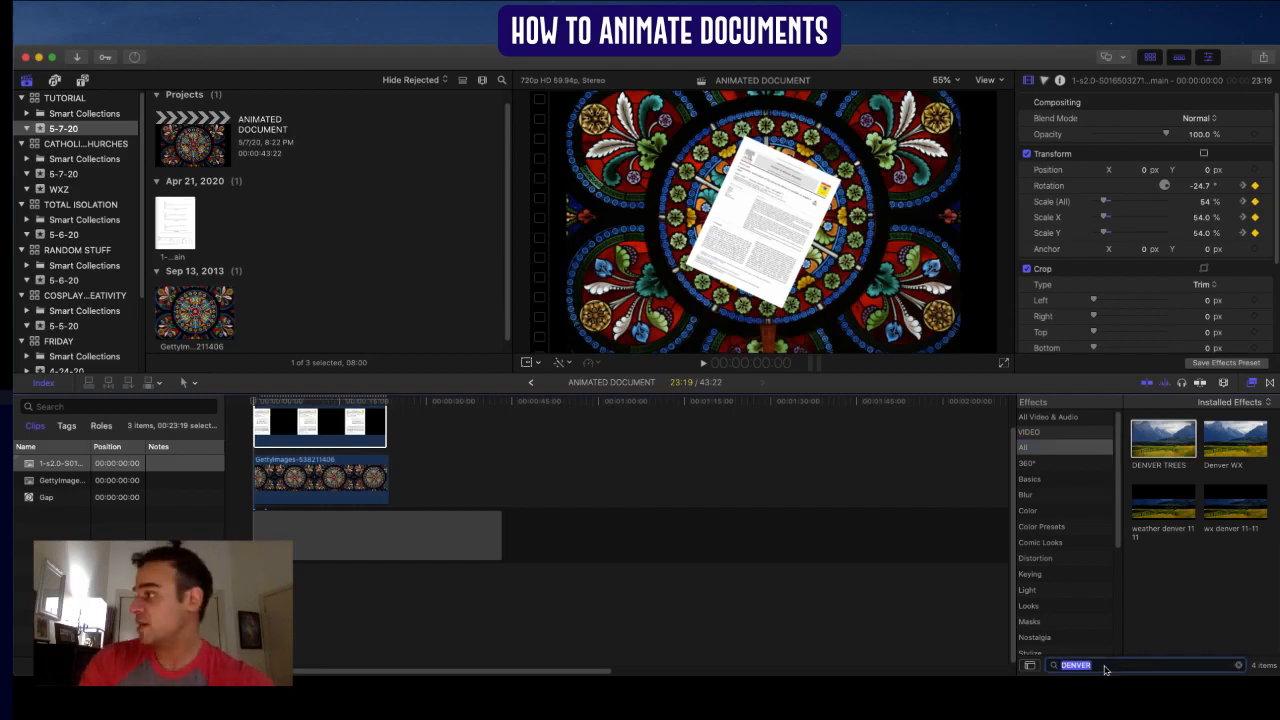
{"action": "type", "text": "sHAD"}
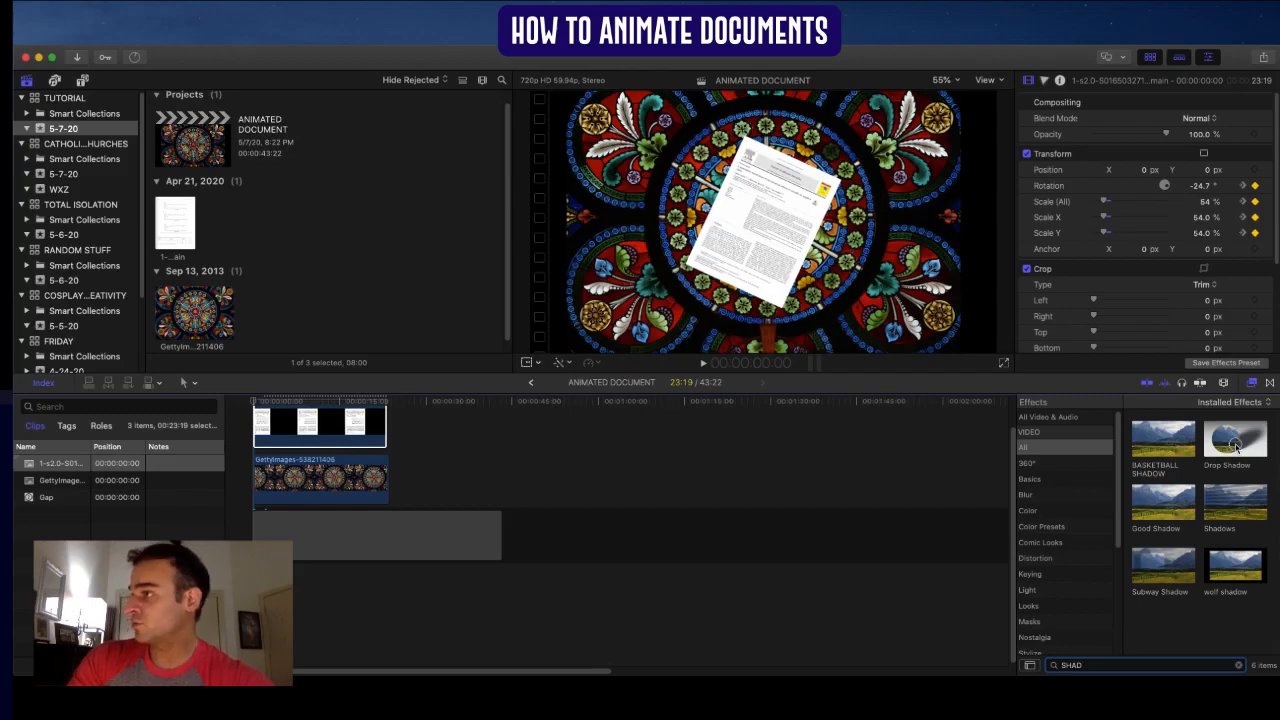
{"action": "left_click_drag", "start_coordinate": [1236, 446], "coordinate": [345, 402]}
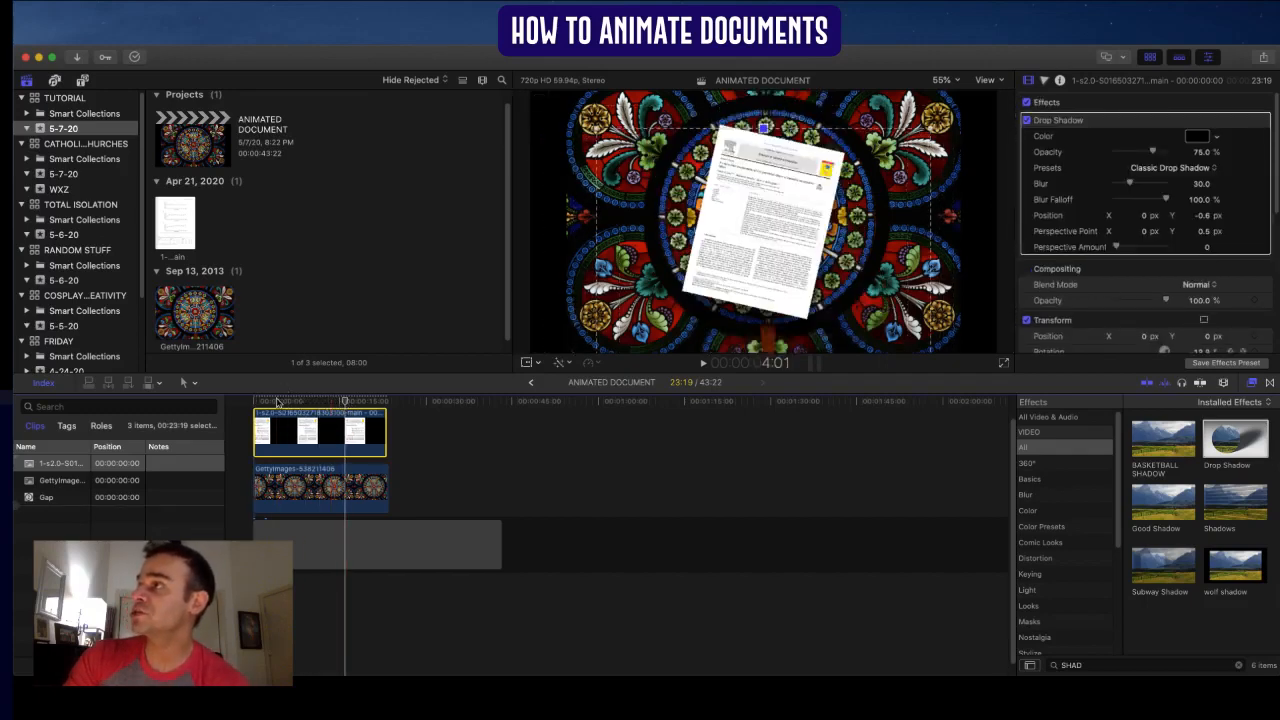
- Render the entire project and check the progress of the background tasks
{"action": "left_click", "coordinate": [288, 6]}
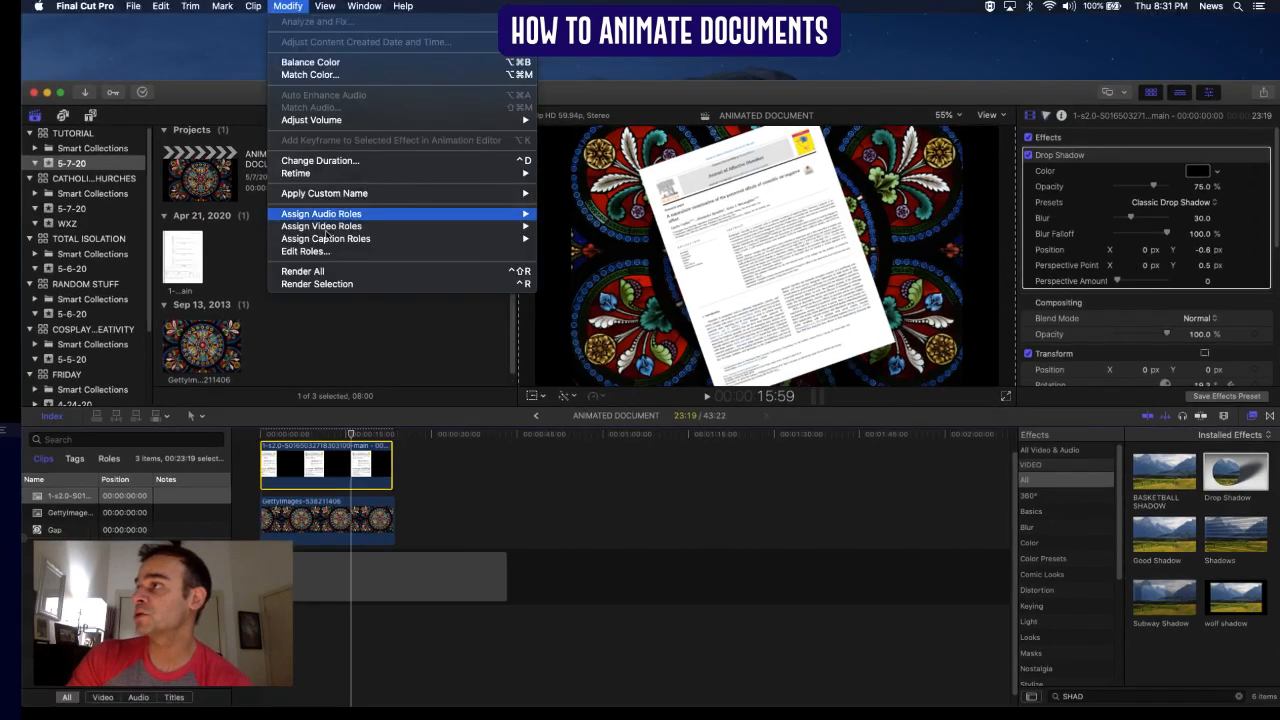
{"action": "left_click", "coordinate": [325, 271]}
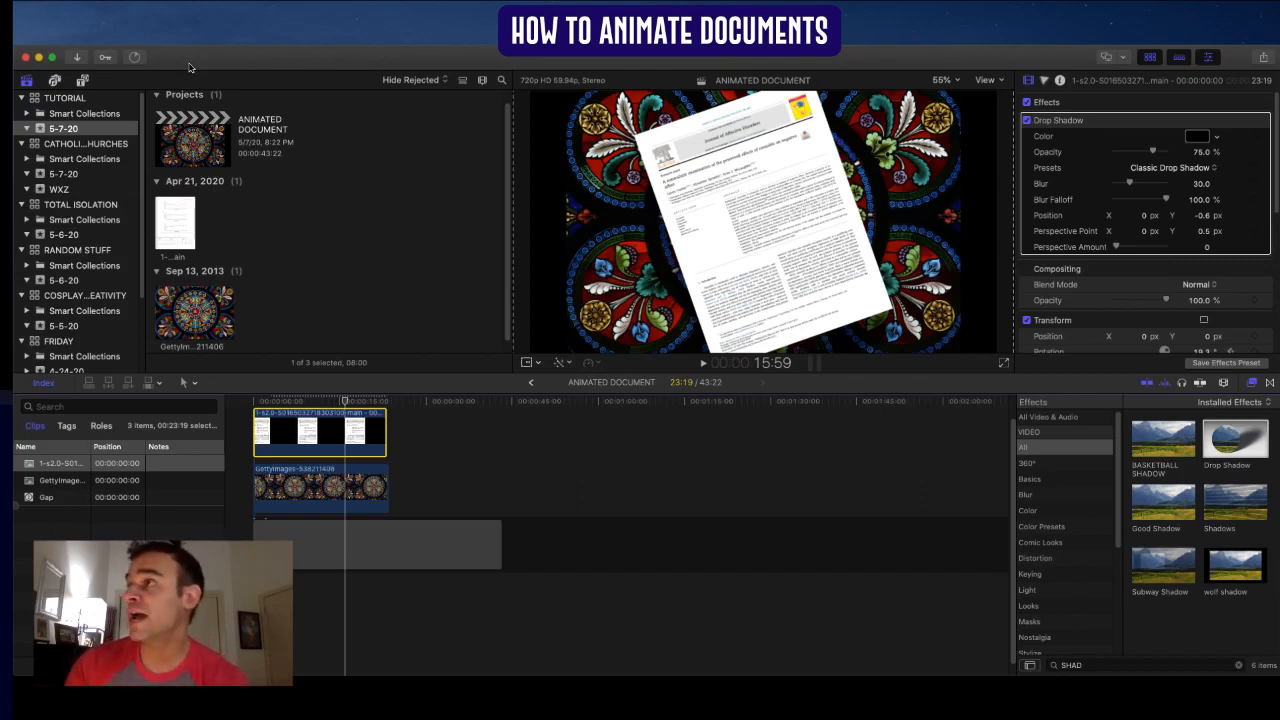
{"action": "left_click", "coordinate": [138, 58]}
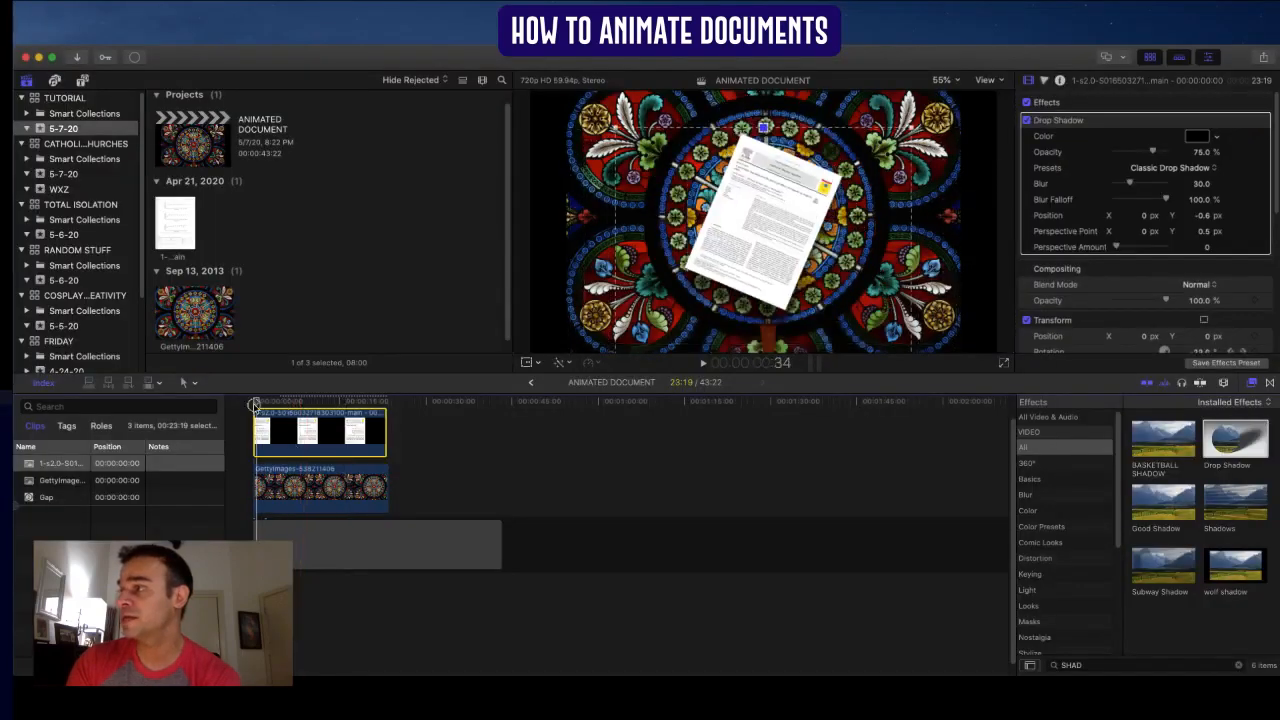
- Play the document animation from the start of the timeline to review the motion
{"action": "key", "text": "space"}
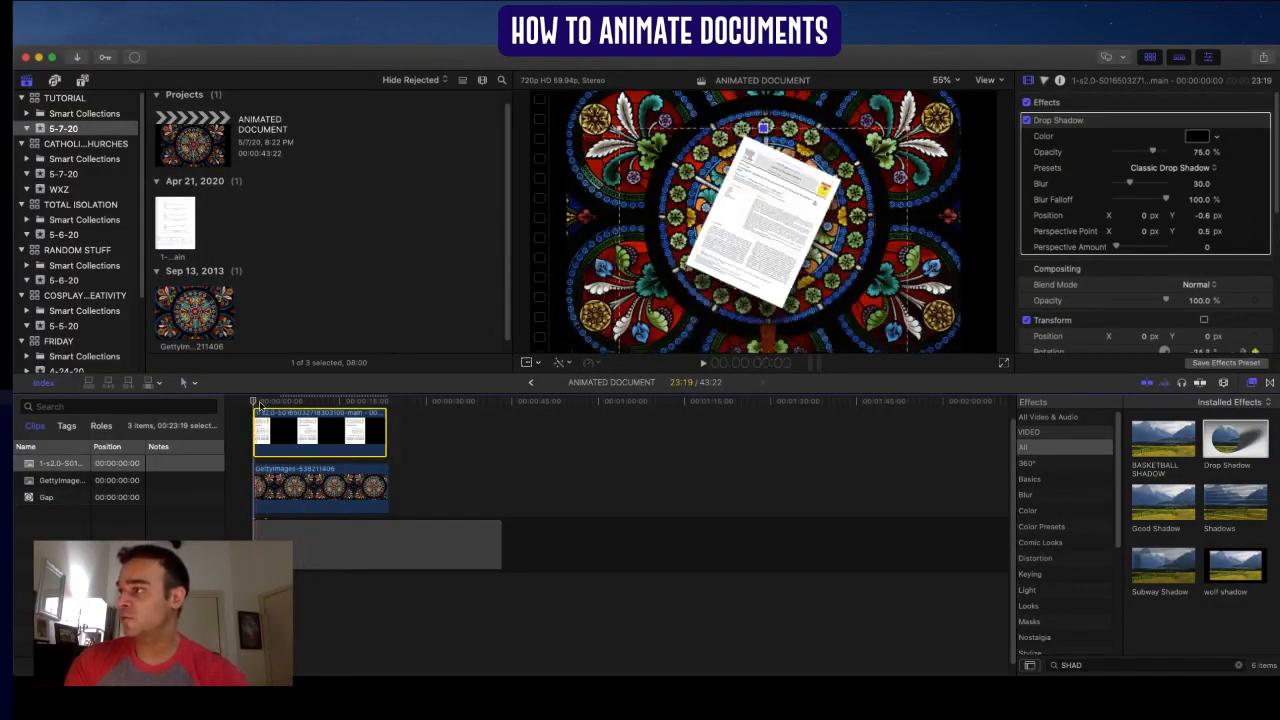
{"action": "key", "text": "space"}
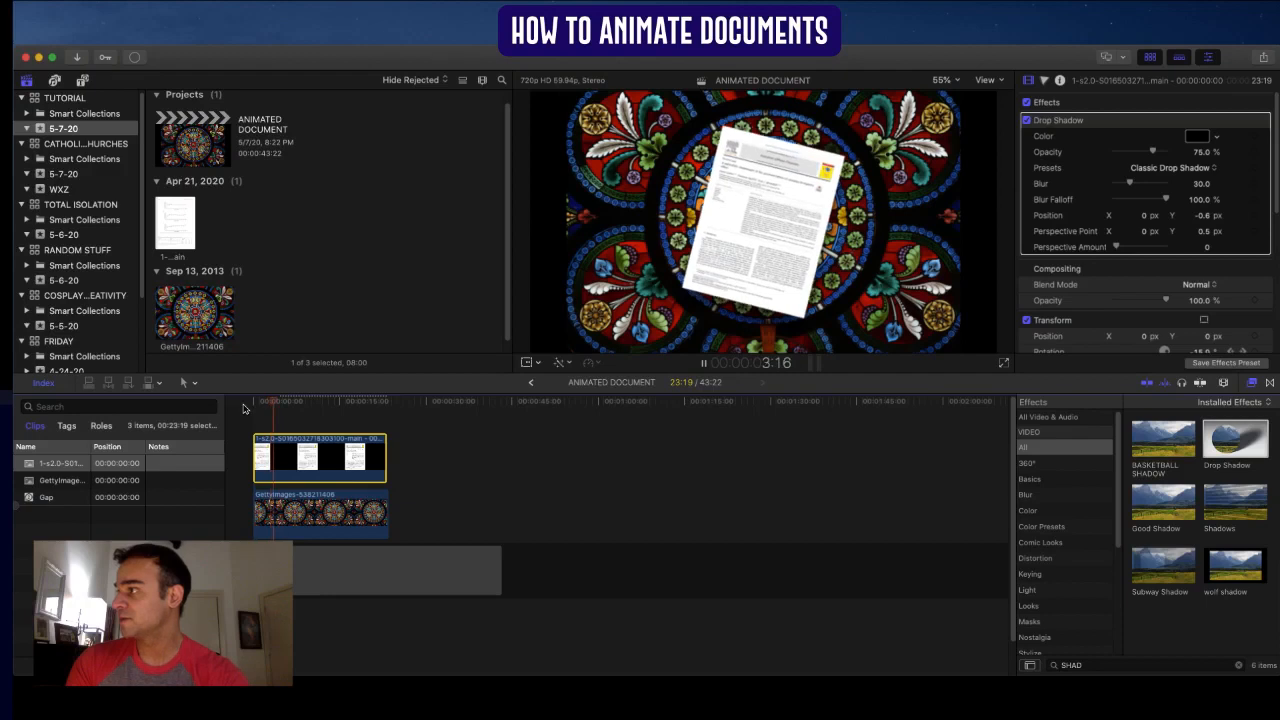
- Stop playback and place a Custom generator above the document clip at about timecode 4:29
{"action": "key", "text": "space"}
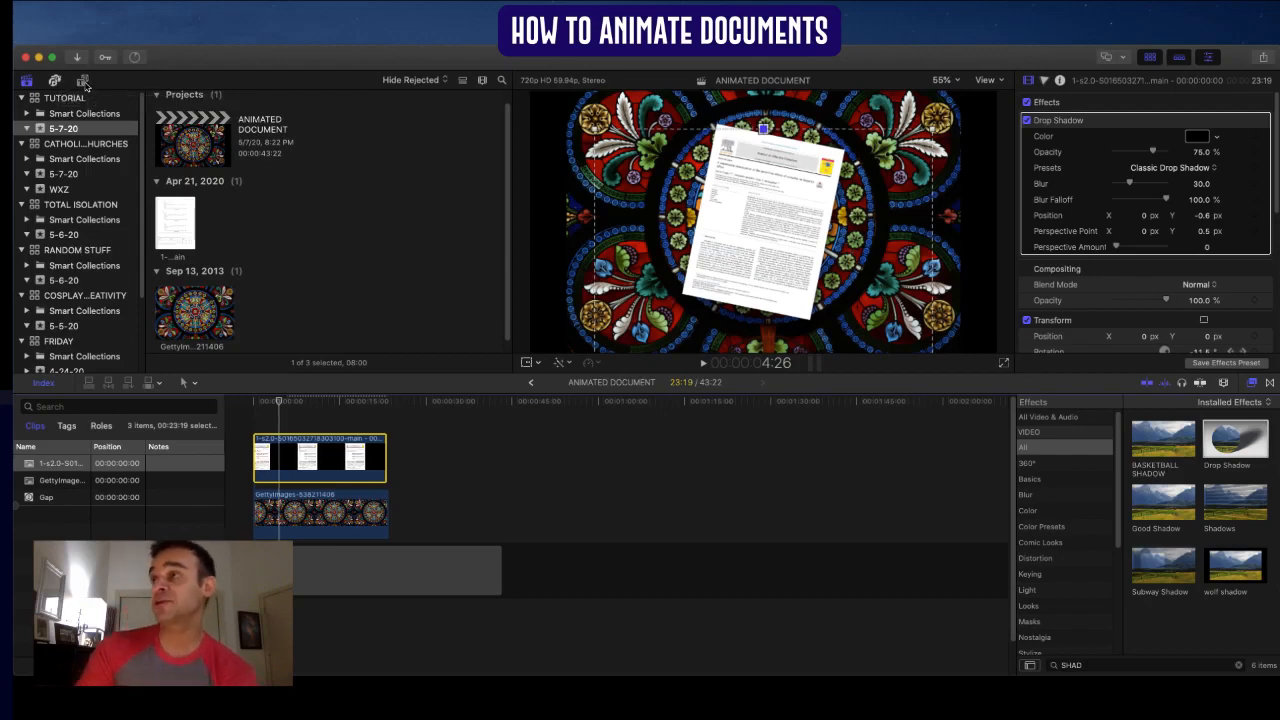
{"action": "left_click", "coordinate": [84, 81]}
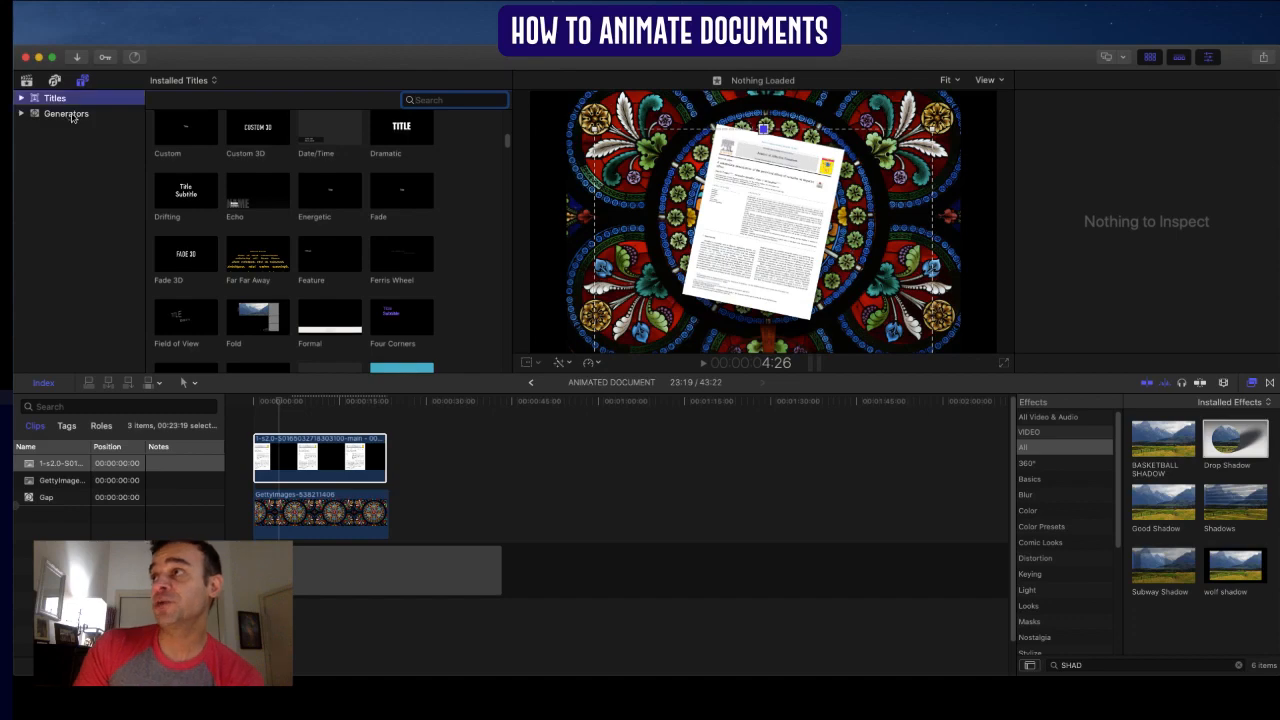
{"action": "left_click", "coordinate": [73, 115]}
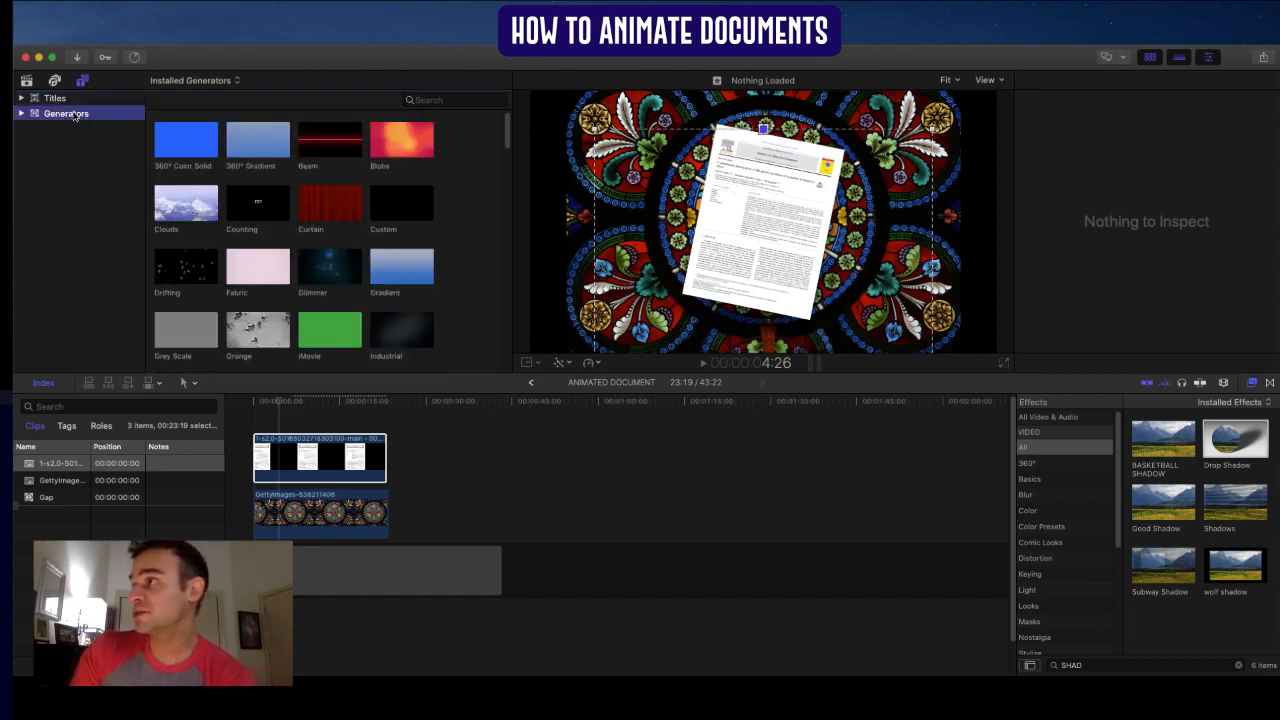
{"action": "left_click_drag", "start_coordinate": [401, 203], "coordinate": [280, 414]}
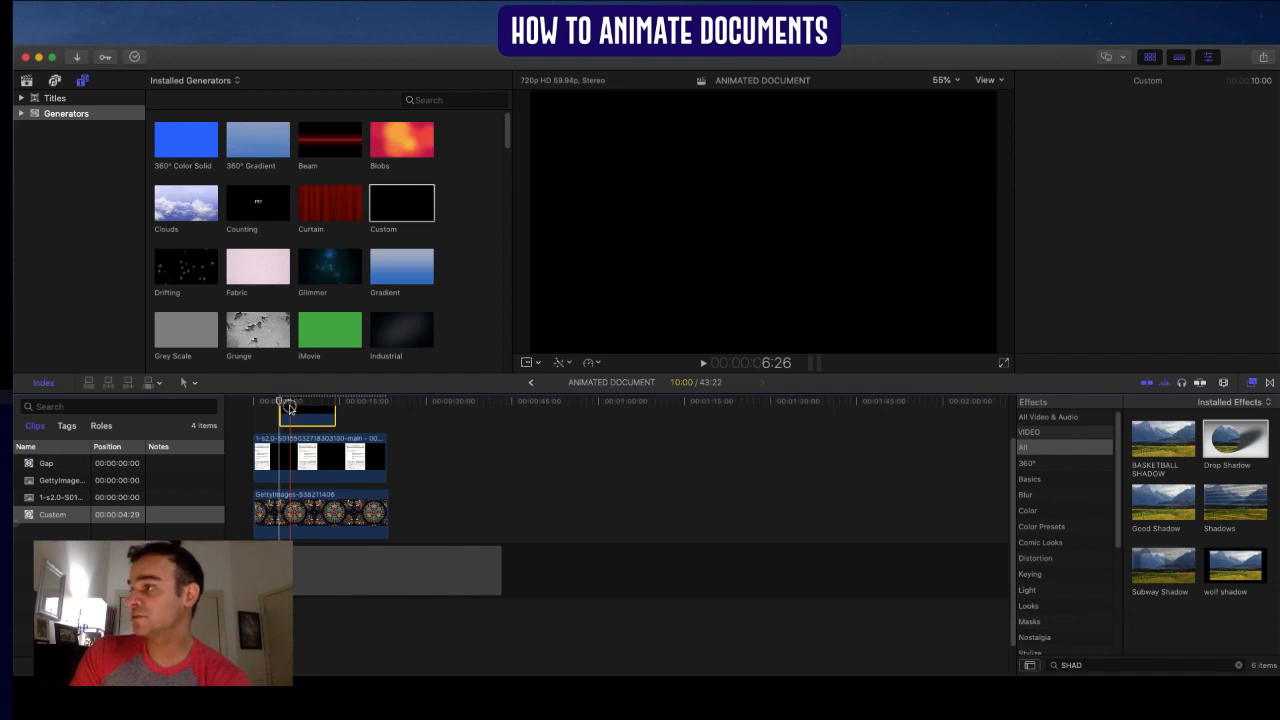
- Set the Custom generator's color to bright blue using the color spectrum
{"action": "left_click", "coordinate": [293, 405]}
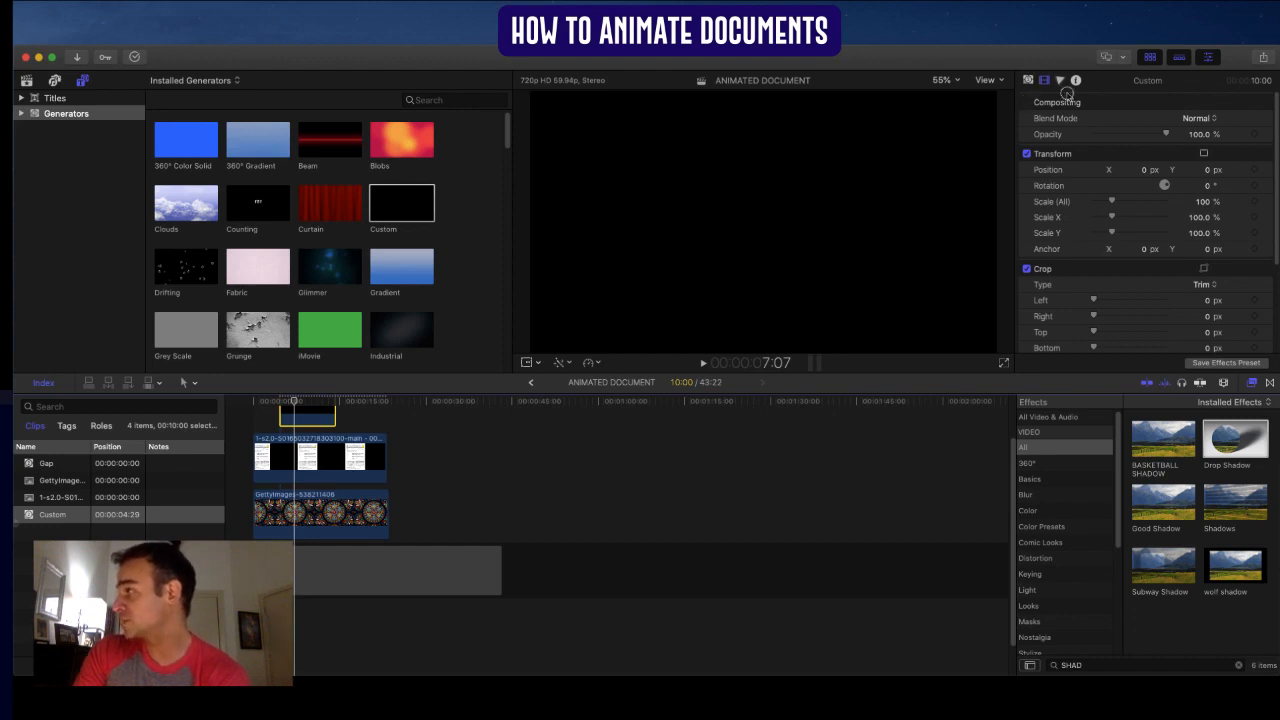
{"action": "left_click", "coordinate": [1048, 82]}
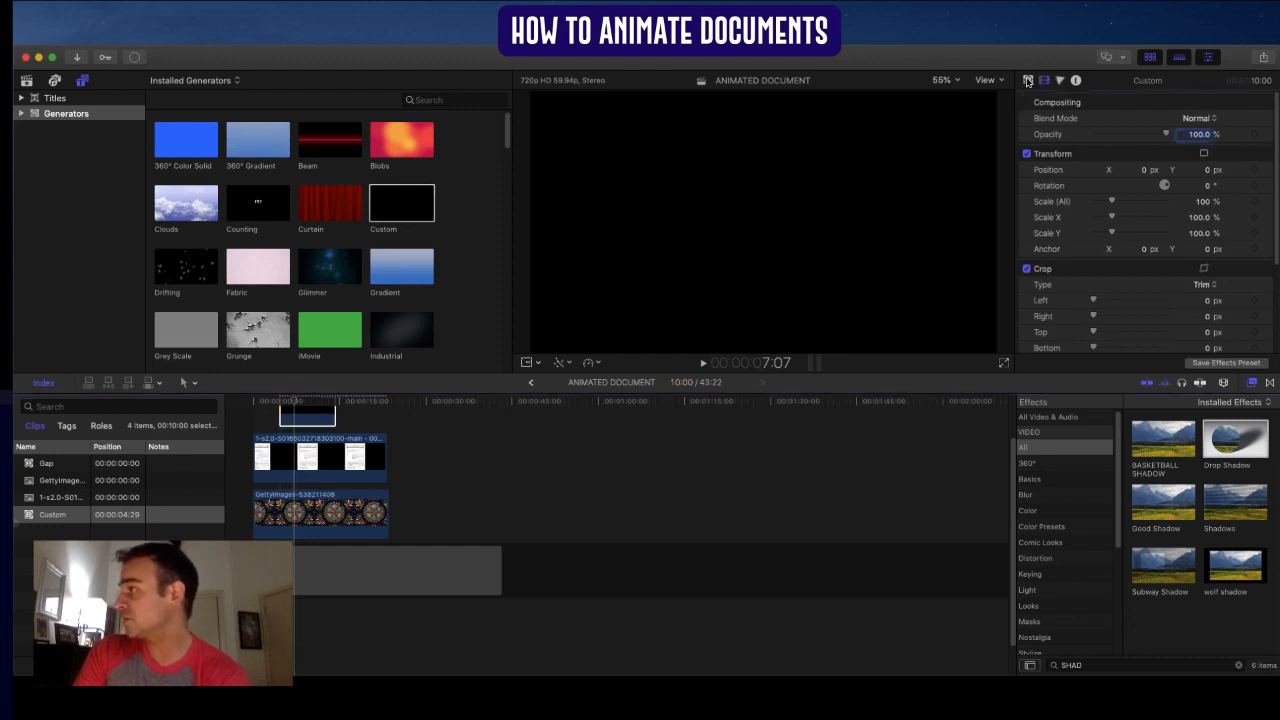
{"action": "left_click", "coordinate": [1027, 82]}
{"action": "left_click", "coordinate": [1029, 84]}
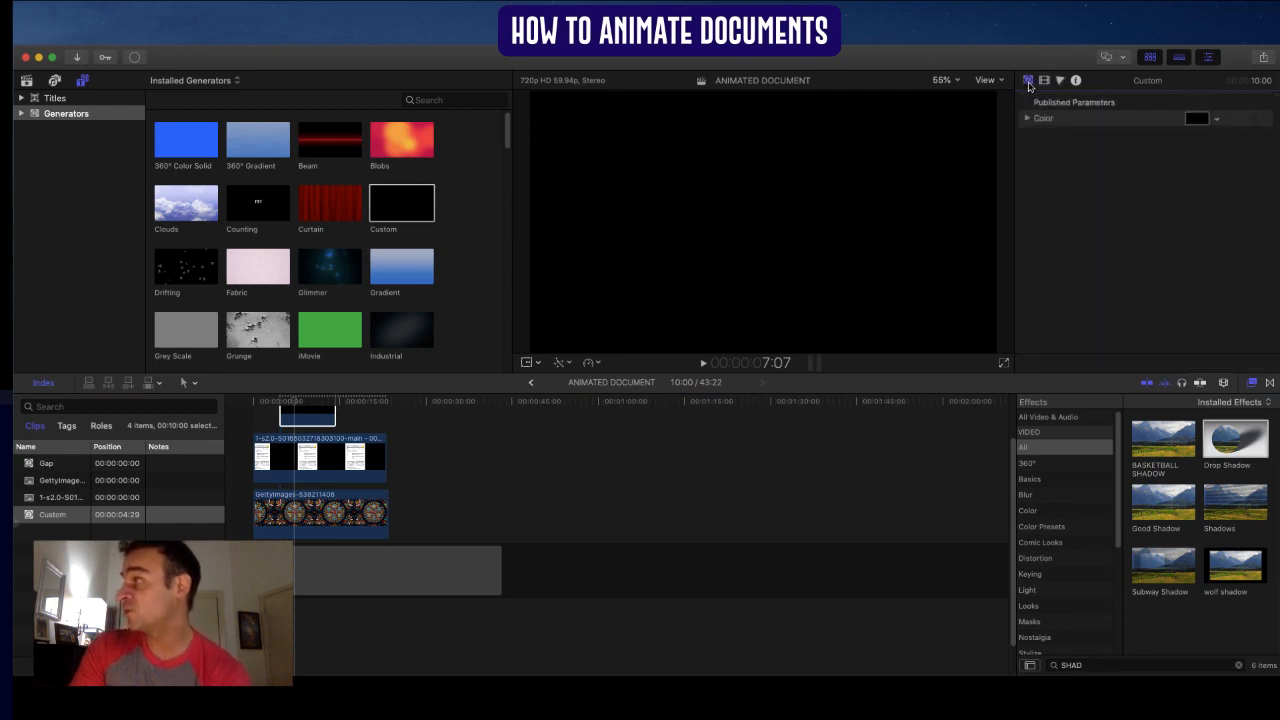
{"action": "left_click", "coordinate": [298, 415]}
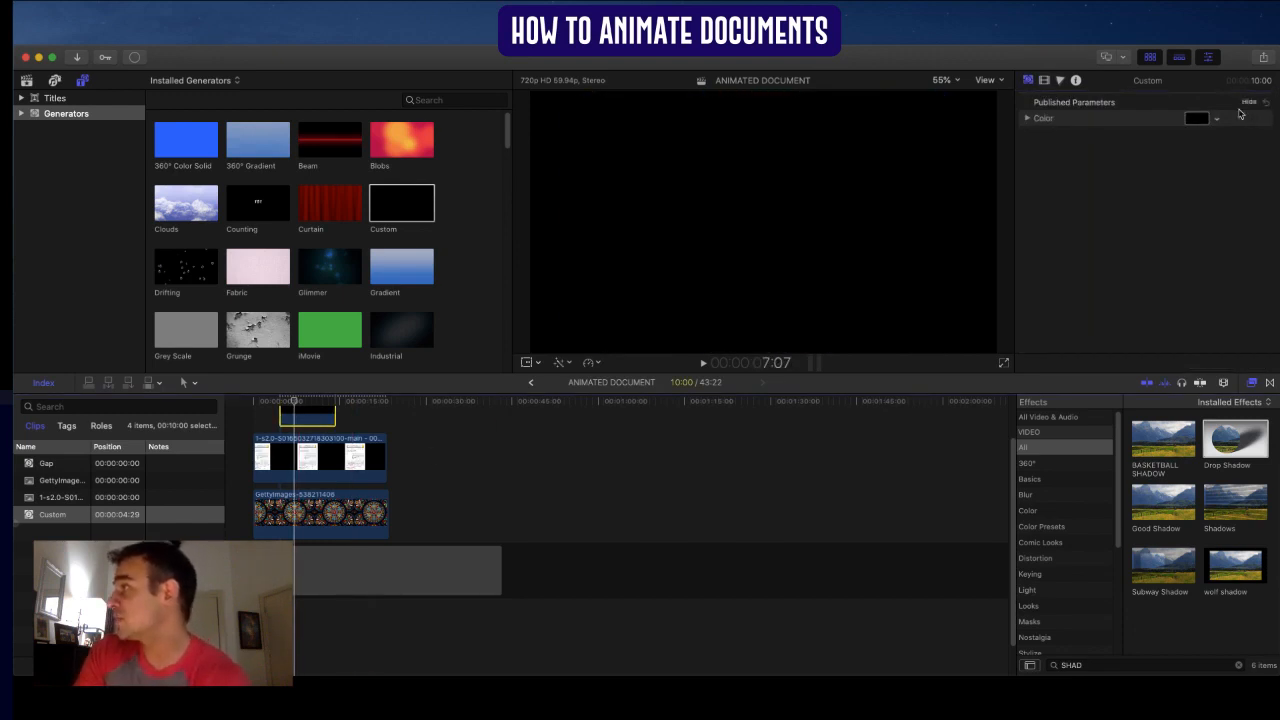
{"action": "left_click", "coordinate": [1208, 121]}
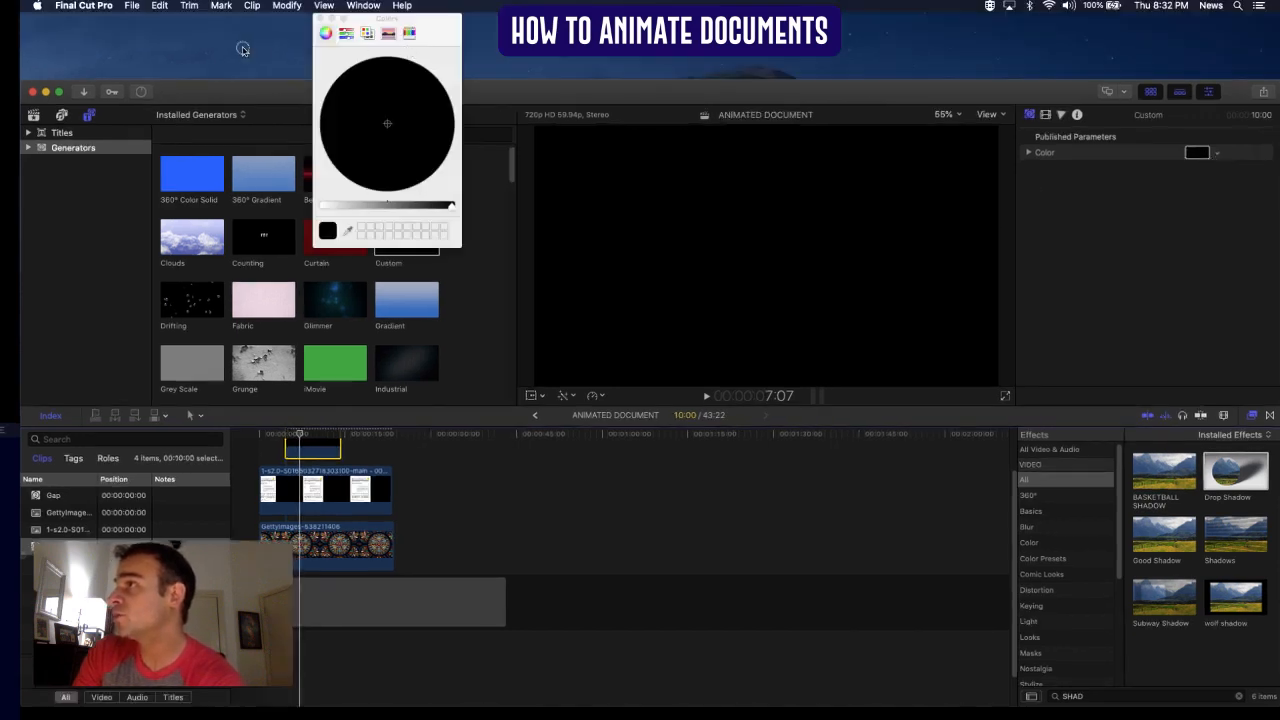
{"action": "left_click", "coordinate": [346, 32]}
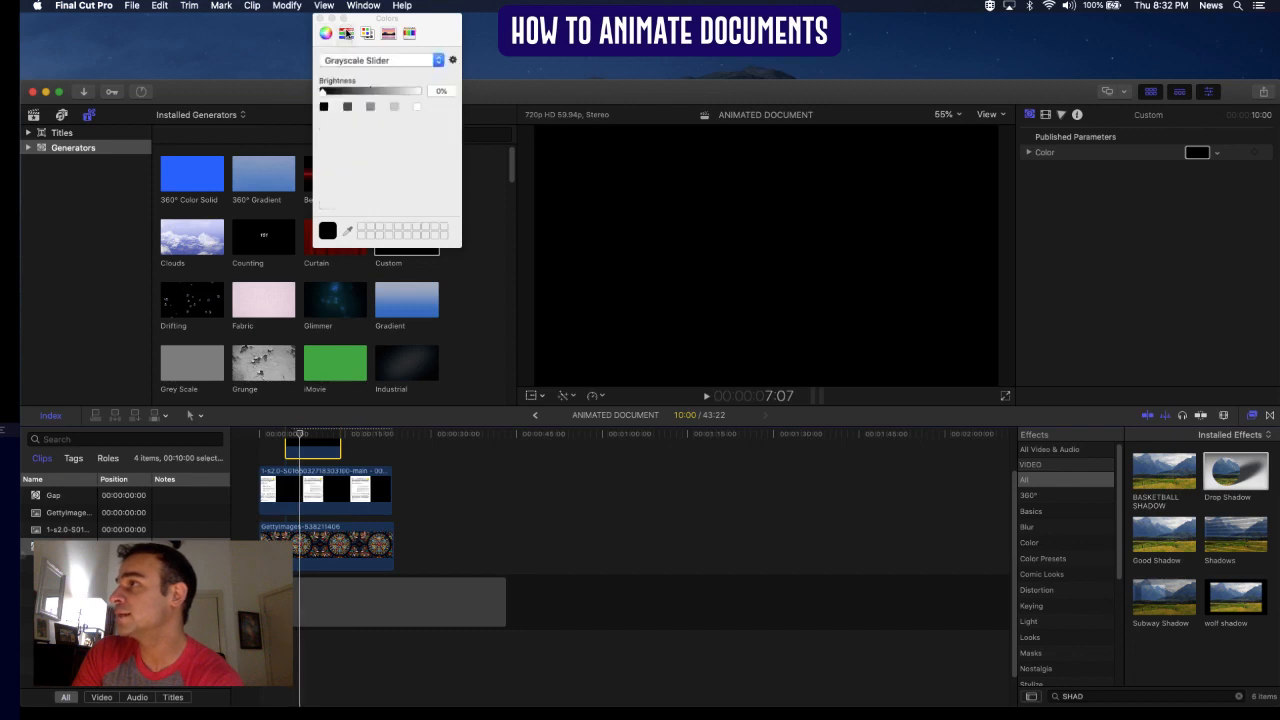
{"action": "left_click", "coordinate": [326, 33]}
{"action": "left_click", "coordinate": [388, 33]}
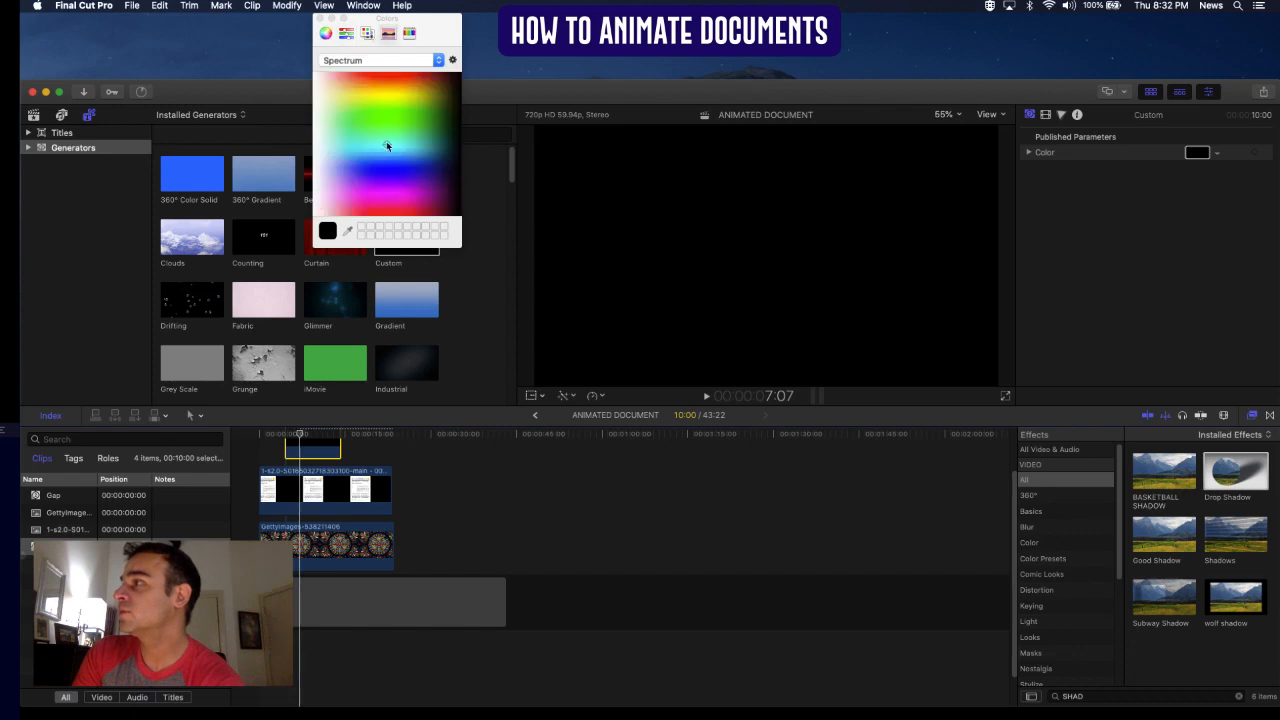
{"action": "left_click_drag", "start_coordinate": [386, 145], "coordinate": [389, 165]}
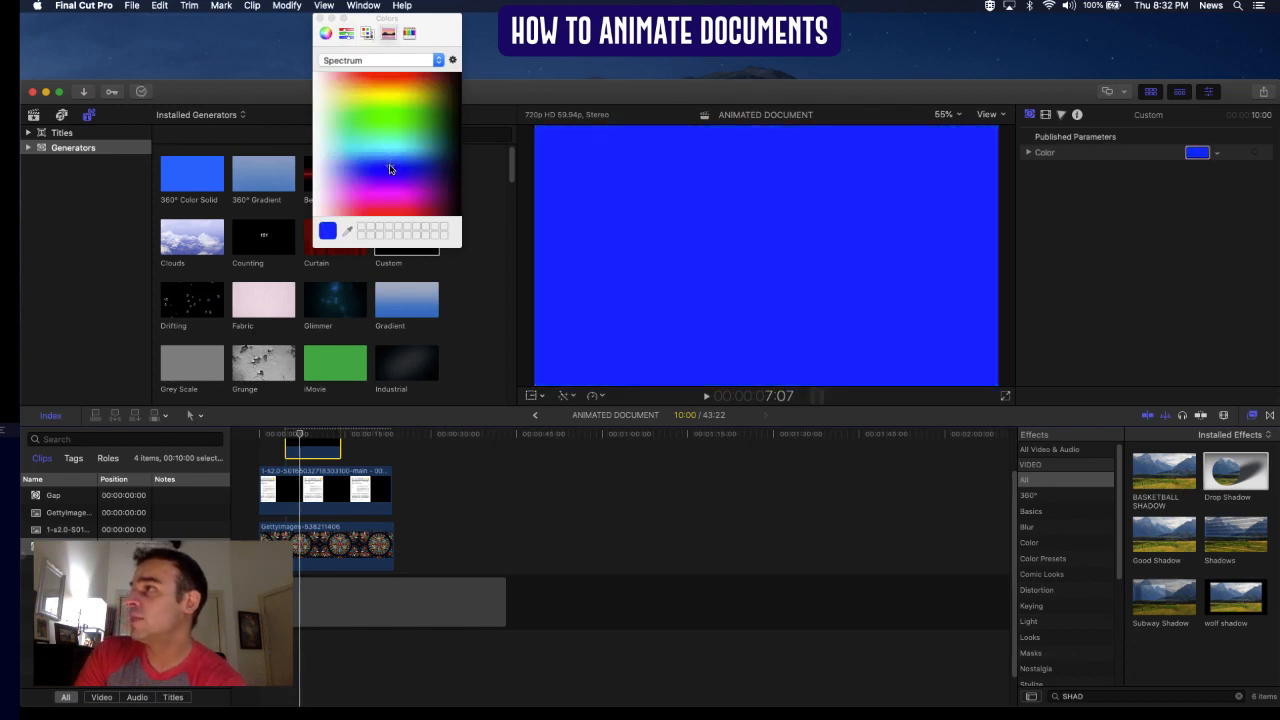
- Darken the generator's blue to deep navy using the color wheel's brightness and close the color picker
{"action": "left_click", "coordinate": [346, 33]}
{"action": "left_click", "coordinate": [326, 33]}
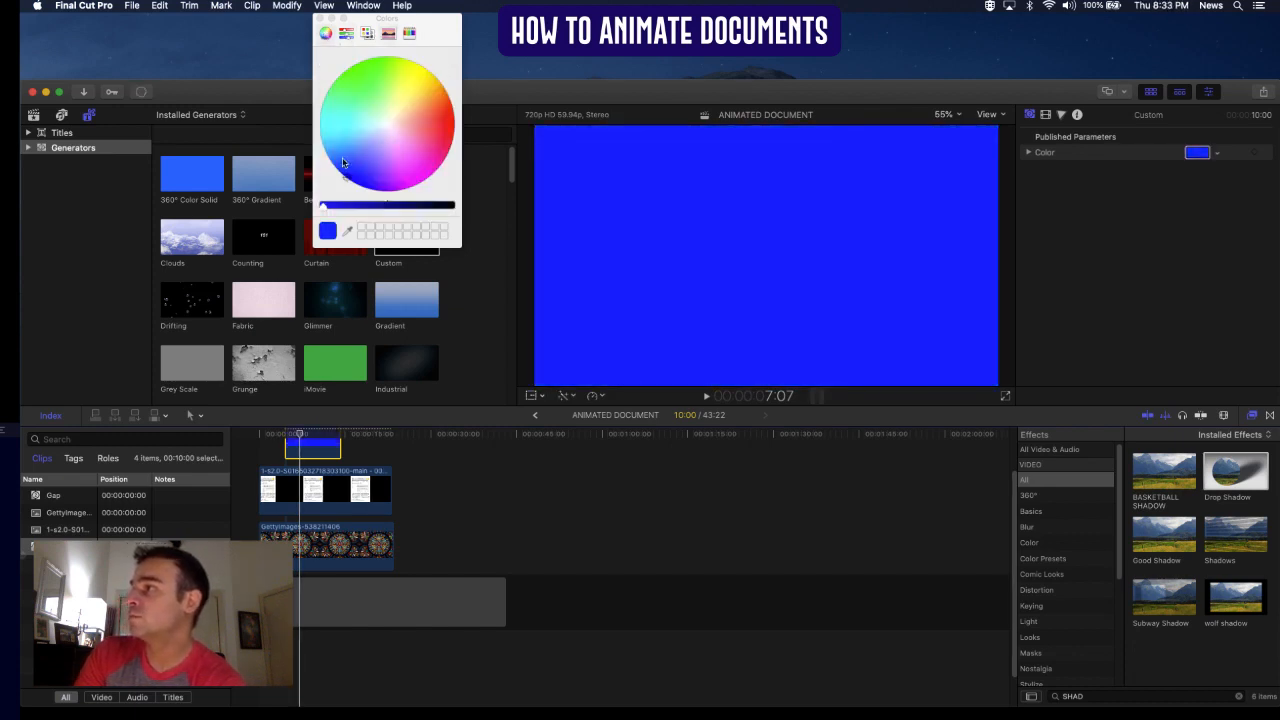
{"action": "left_click_drag", "start_coordinate": [327, 210], "coordinate": [423, 223]}
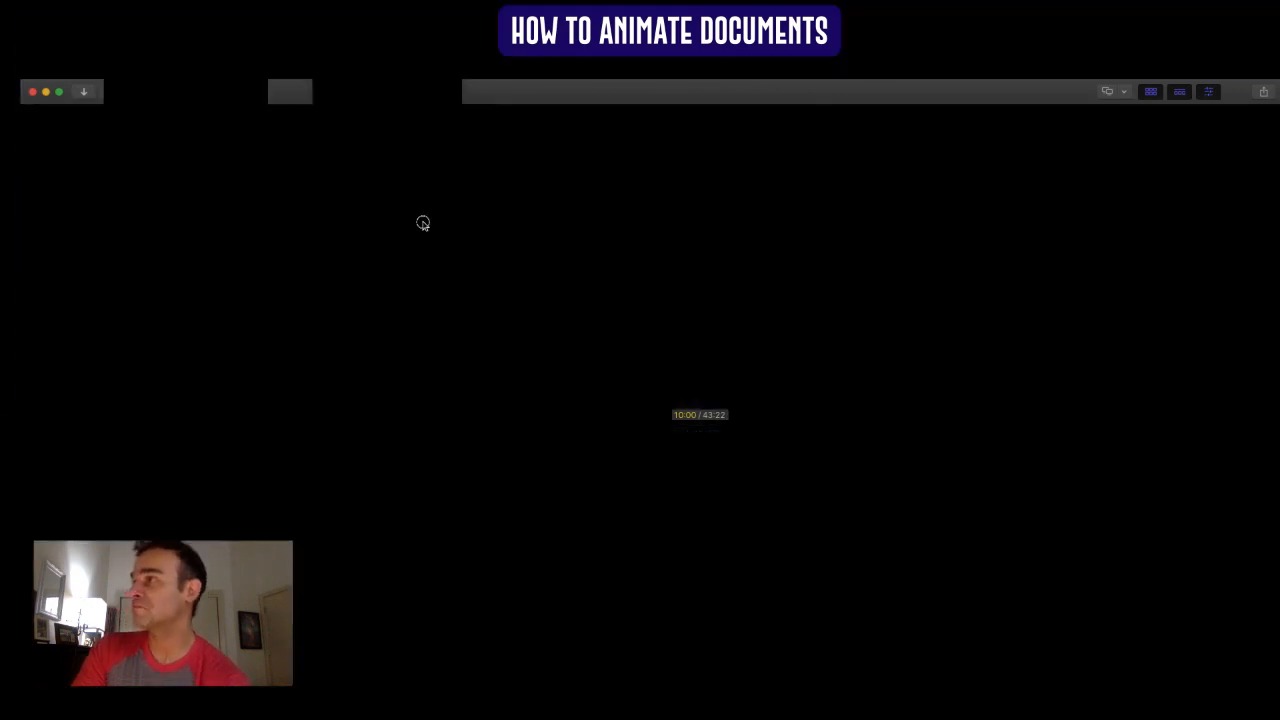
{"action": "left_click", "coordinate": [320, 18]}
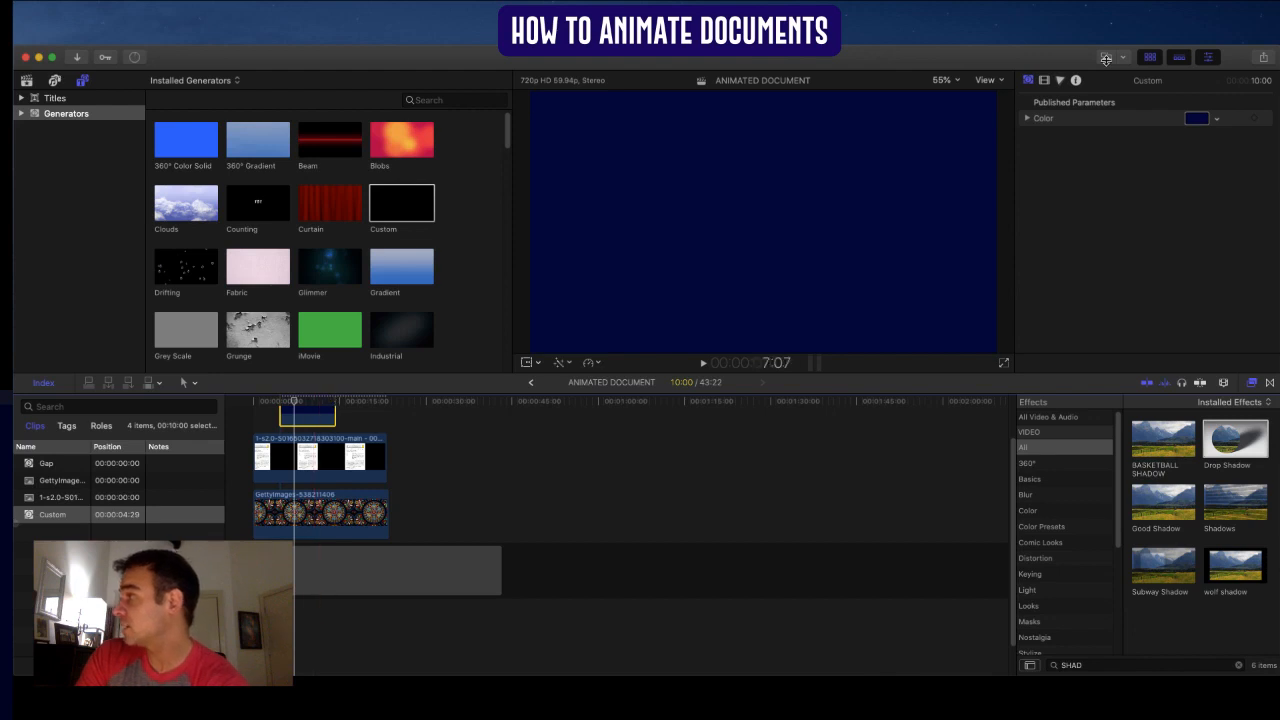
- Crop the navy generator into a horizontal band with Left 68, Right 77, Top 222 and Bottom 174 px
{"action": "left_click", "coordinate": [1045, 82]}
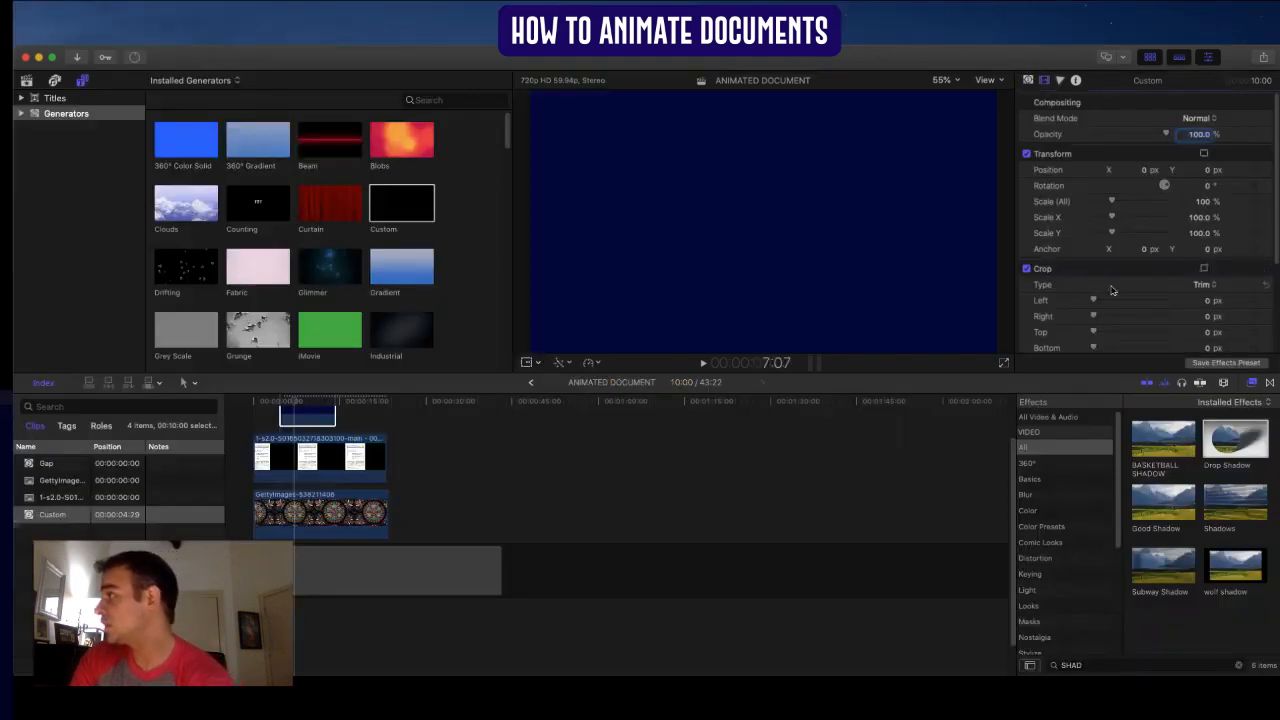
{"action": "scroll", "coordinate": [1108, 298], "scroll_direction": "down", "scroll_amount": 1}
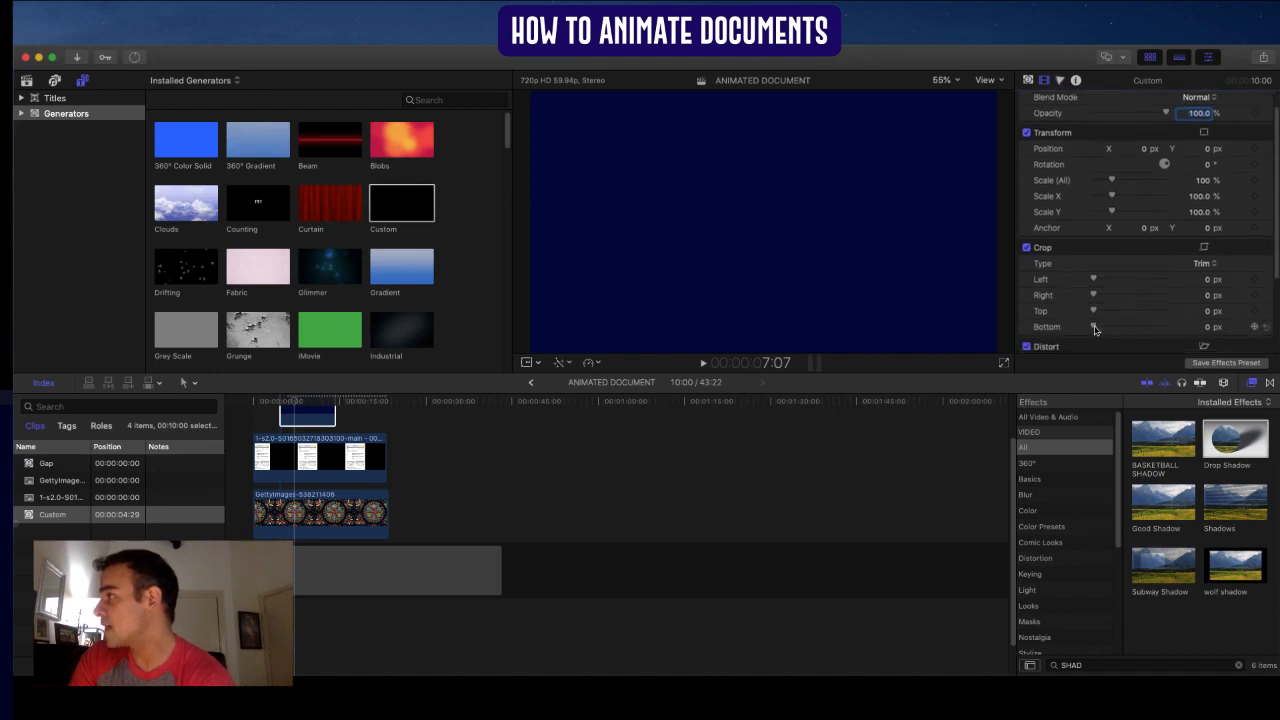
{"action": "left_click_drag", "start_coordinate": [1094, 327], "coordinate": [1100, 296]}
{"action": "scroll", "coordinate": [1073, 280], "scroll_direction": "down", "scroll_amount": 3}
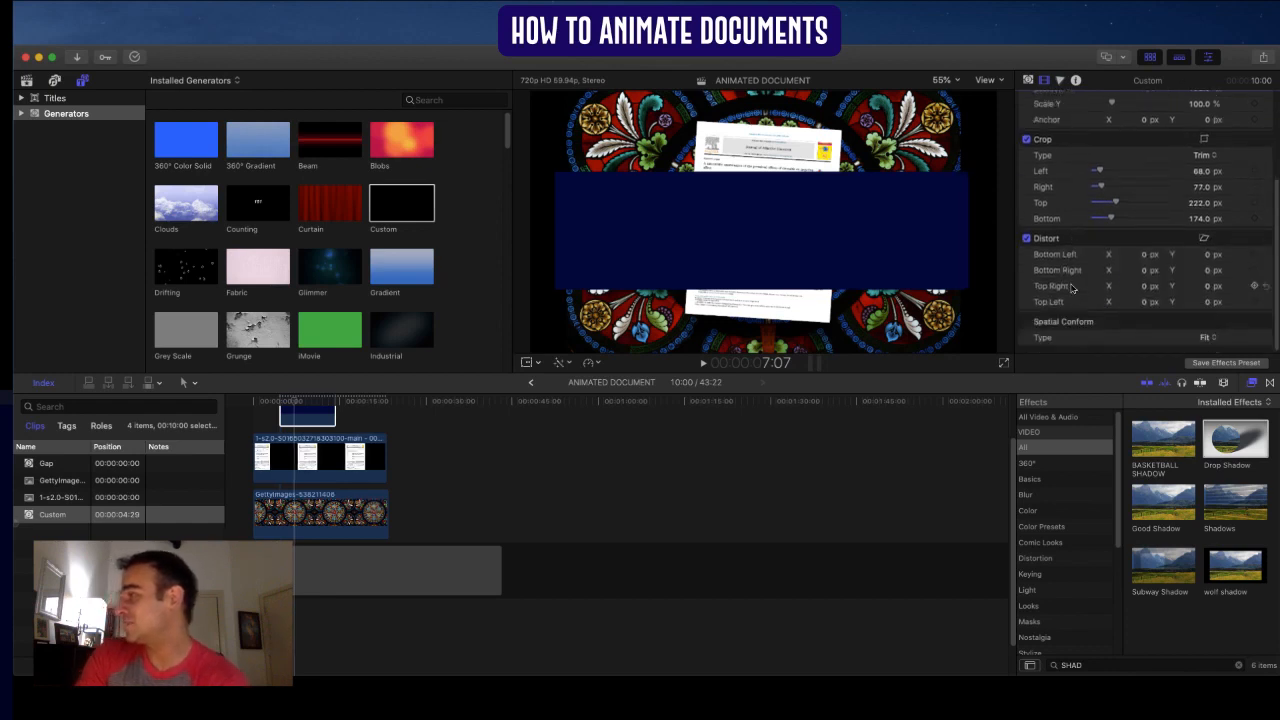
- Lower the navy band's opacity to 92.3%
{"action": "scroll", "coordinate": [1073, 292], "scroll_direction": "up", "scroll_amount": 2}
{"action": "scroll", "coordinate": [1075, 294], "scroll_direction": "up", "scroll_amount": 1}
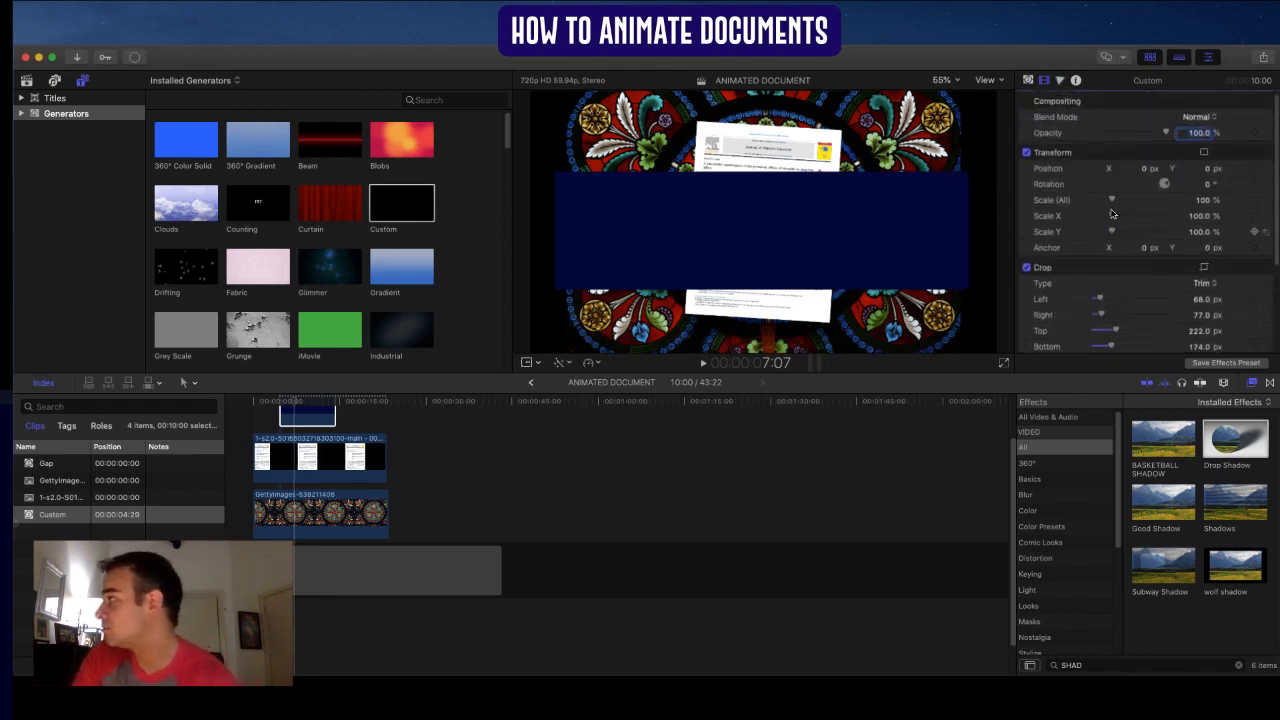
{"action": "left_click_drag", "start_coordinate": [1167, 133], "coordinate": [1164, 139]}
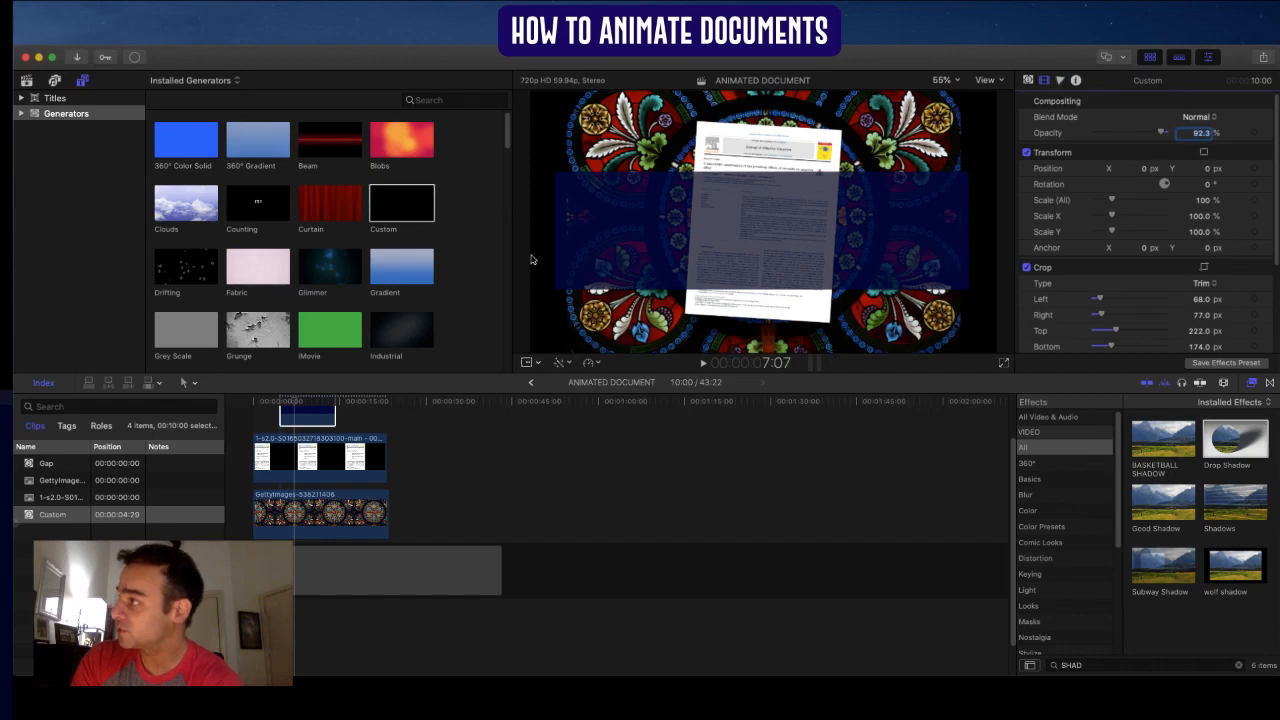
- Scale the stained-glass background clip to 121% to fill the frame behind the document
{"action": "left_click", "coordinate": [306, 415]}
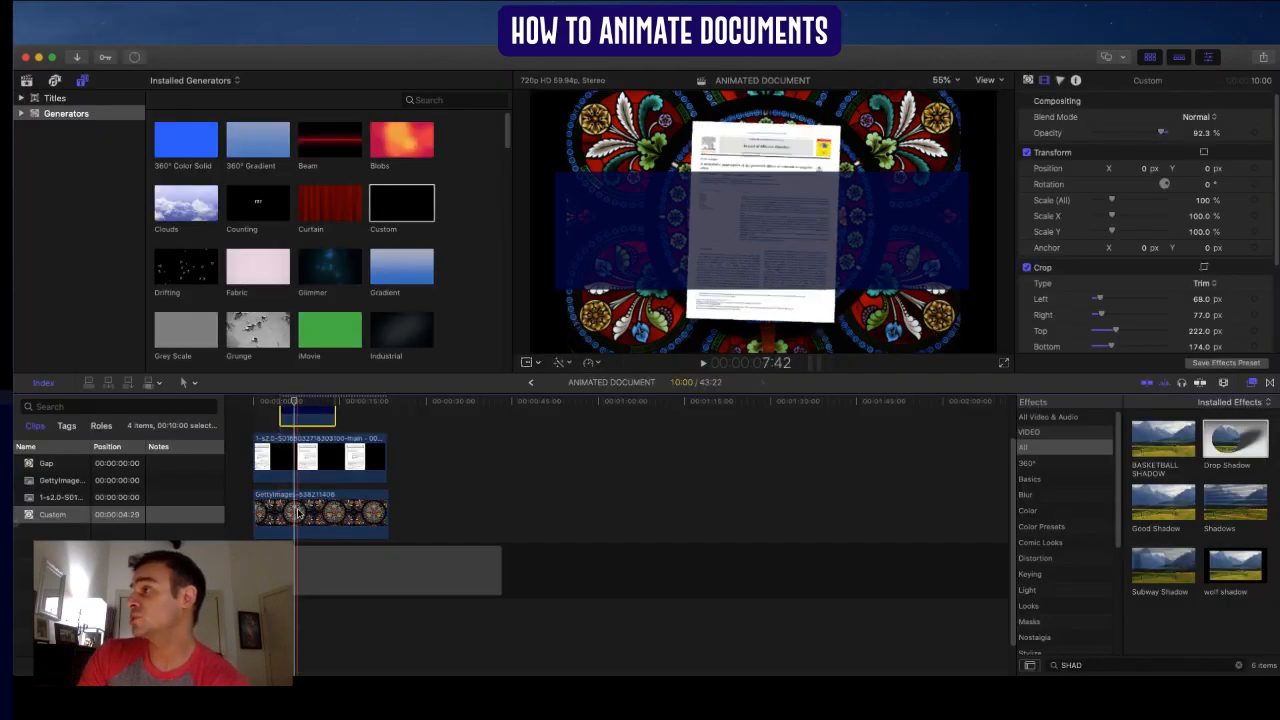
{"action": "left_click", "coordinate": [298, 513]}
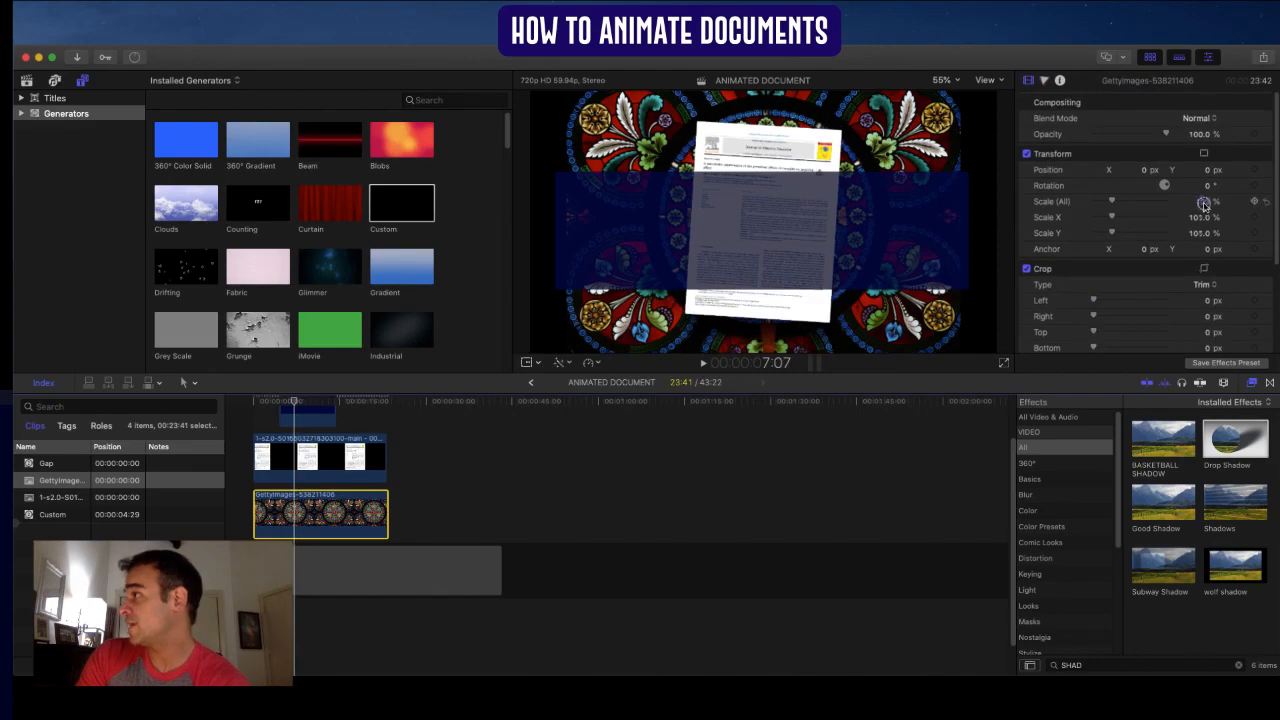
{"action": "left_click_drag", "start_coordinate": [1204, 204], "coordinate": [1206, 207]}
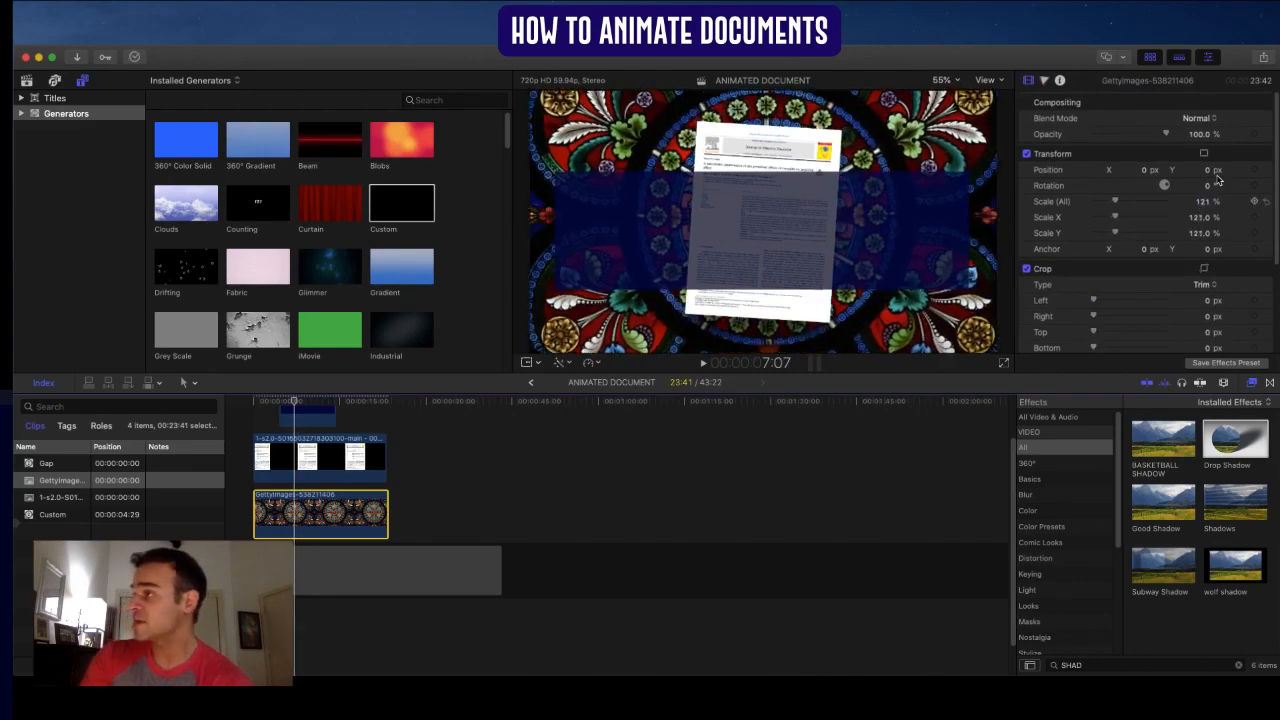
- Place a Basic Title above the navy generator clip, starting at timecode 4:42
{"action": "left_click", "coordinate": [300, 420]}
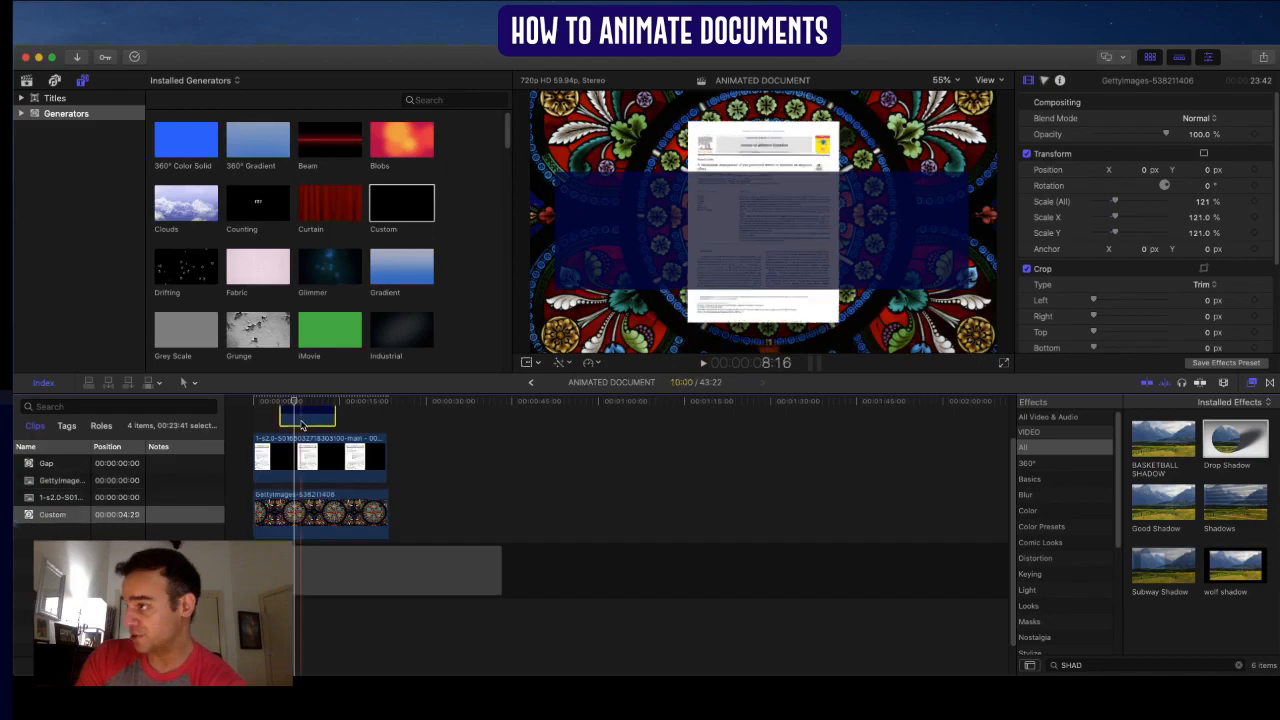
{"action": "left_click_drag", "start_coordinate": [290, 406], "coordinate": [280, 406]}
{"action": "scroll", "coordinate": [308, 490], "scroll_direction": "up", "scroll_amount": 4}
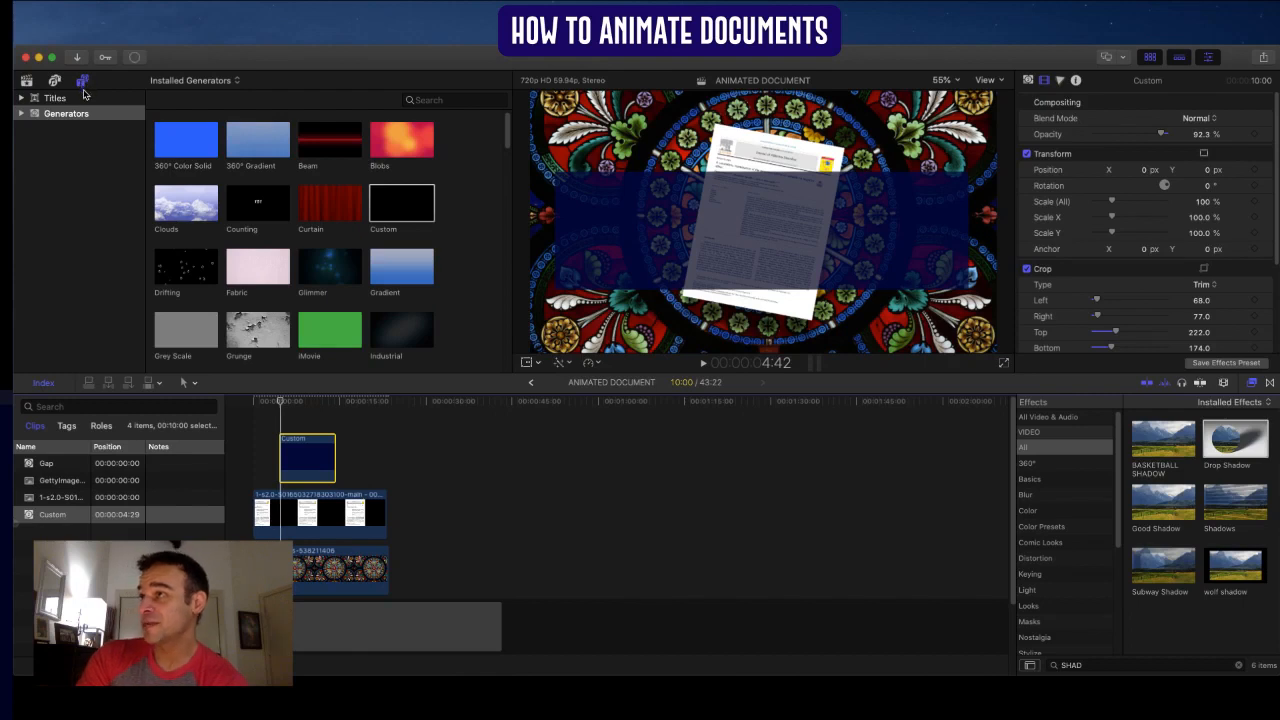
{"action": "left_click", "coordinate": [56, 99]}
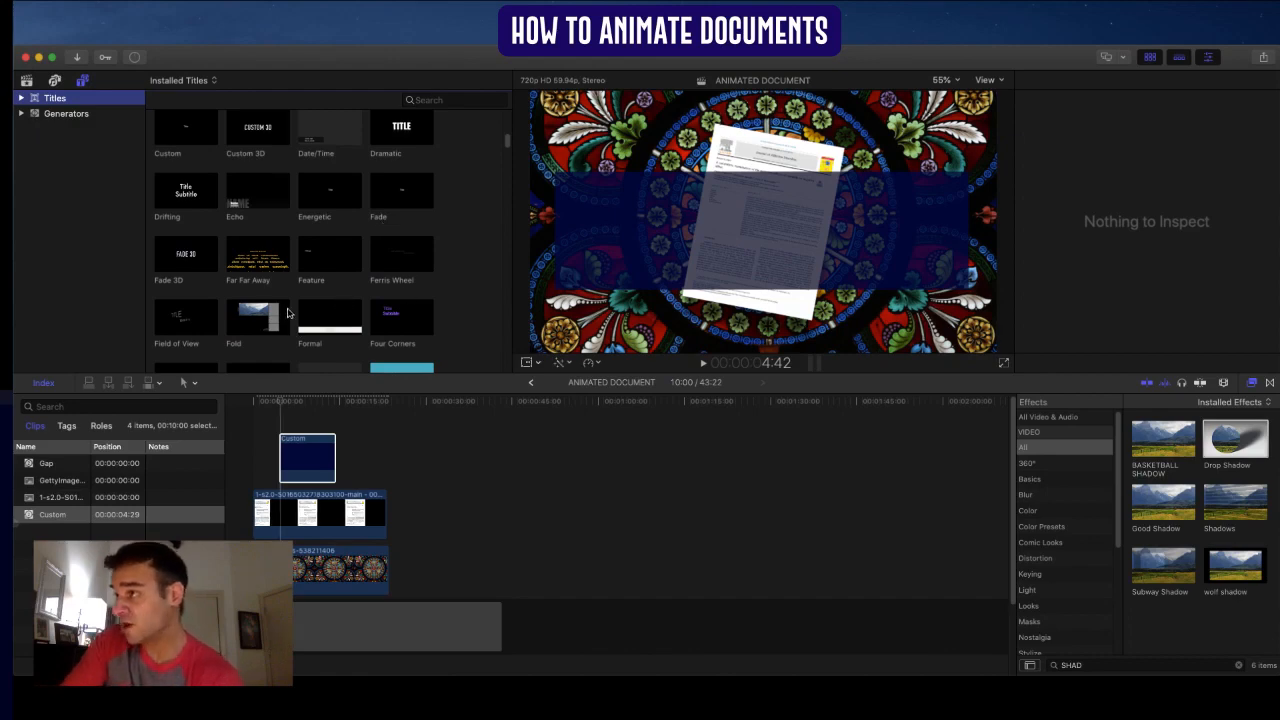
{"action": "scroll", "coordinate": [287, 313], "scroll_direction": "down", "scroll_amount": 1}
{"action": "scroll", "coordinate": [287, 313], "scroll_direction": "down", "scroll_amount": 2}
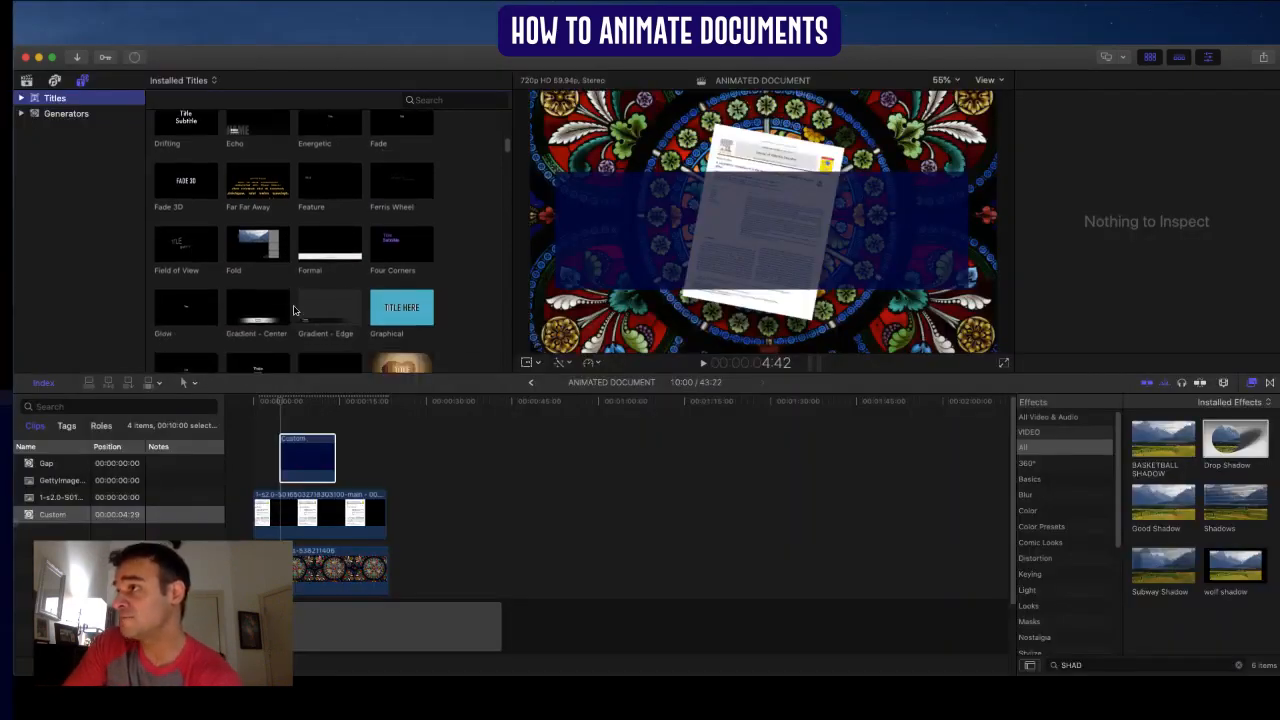
{"action": "scroll", "coordinate": [465, 241], "scroll_direction": "up", "scroll_amount": 3}
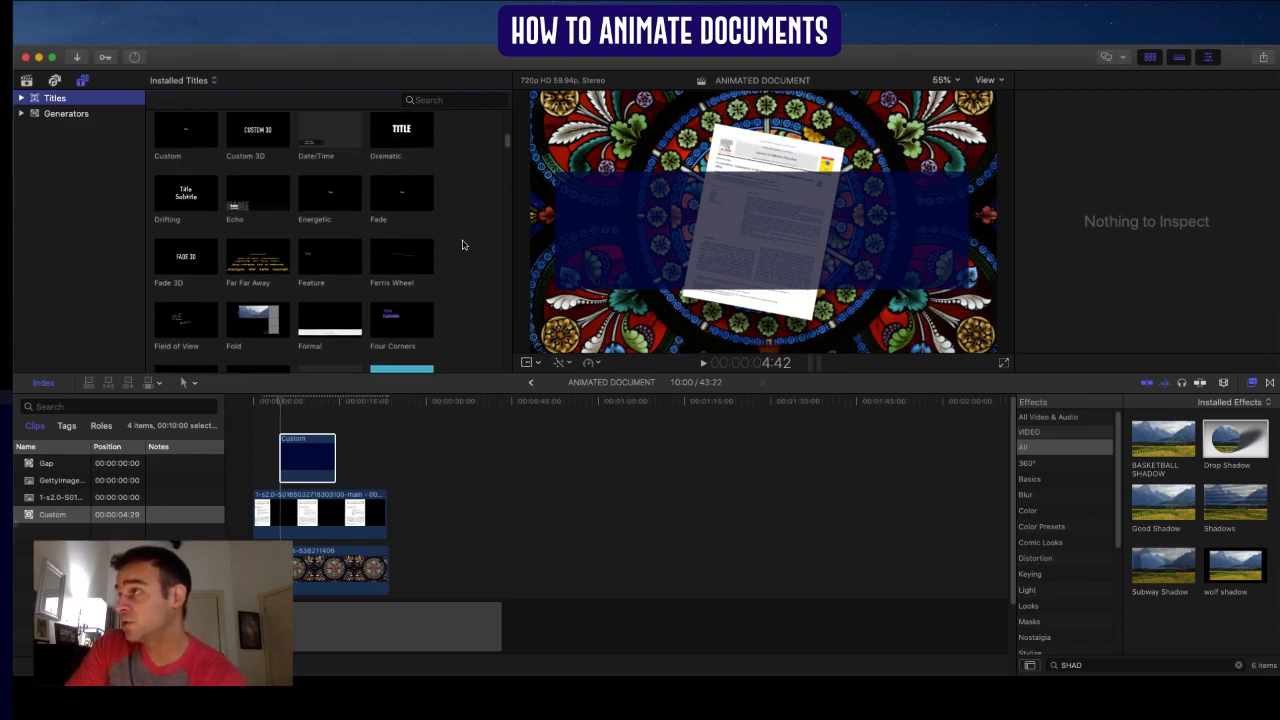
{"action": "scroll", "coordinate": [463, 244], "scroll_direction": "up", "scroll_amount": 4}
{"action": "scroll", "coordinate": [458, 235], "scroll_direction": "up", "scroll_amount": 4}
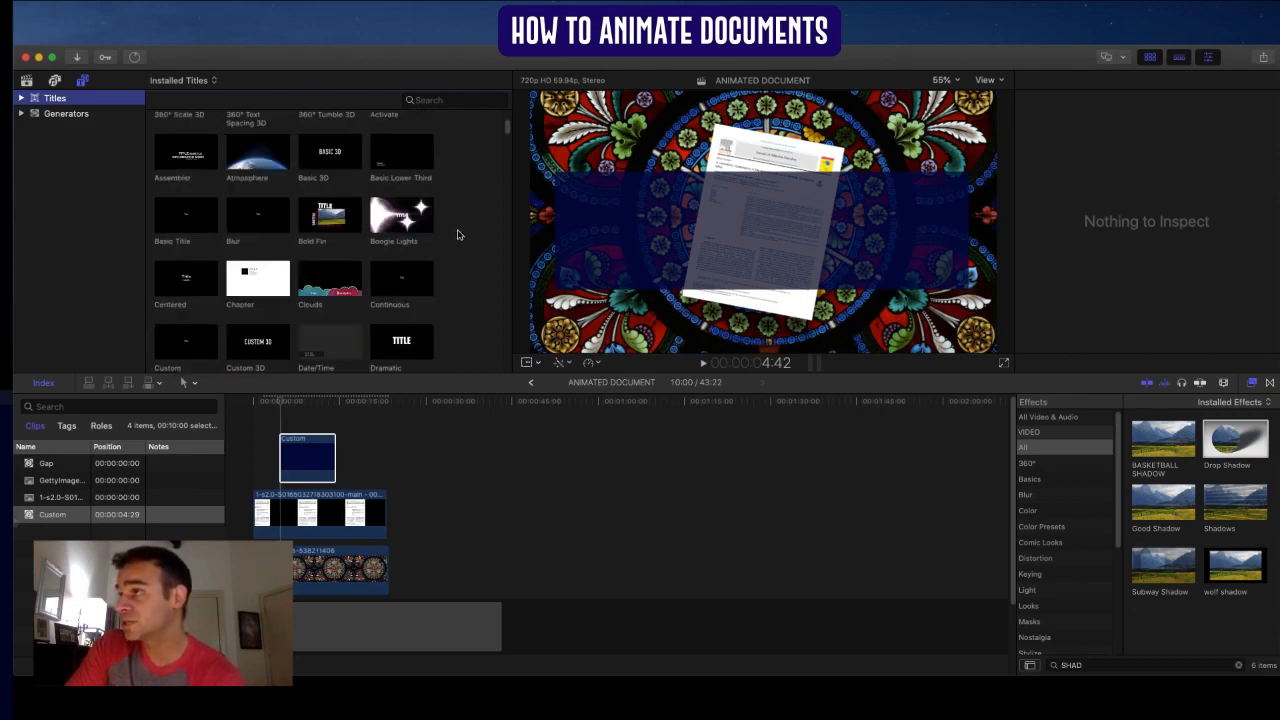
{"action": "scroll", "coordinate": [458, 235], "scroll_direction": "up", "scroll_amount": 1}
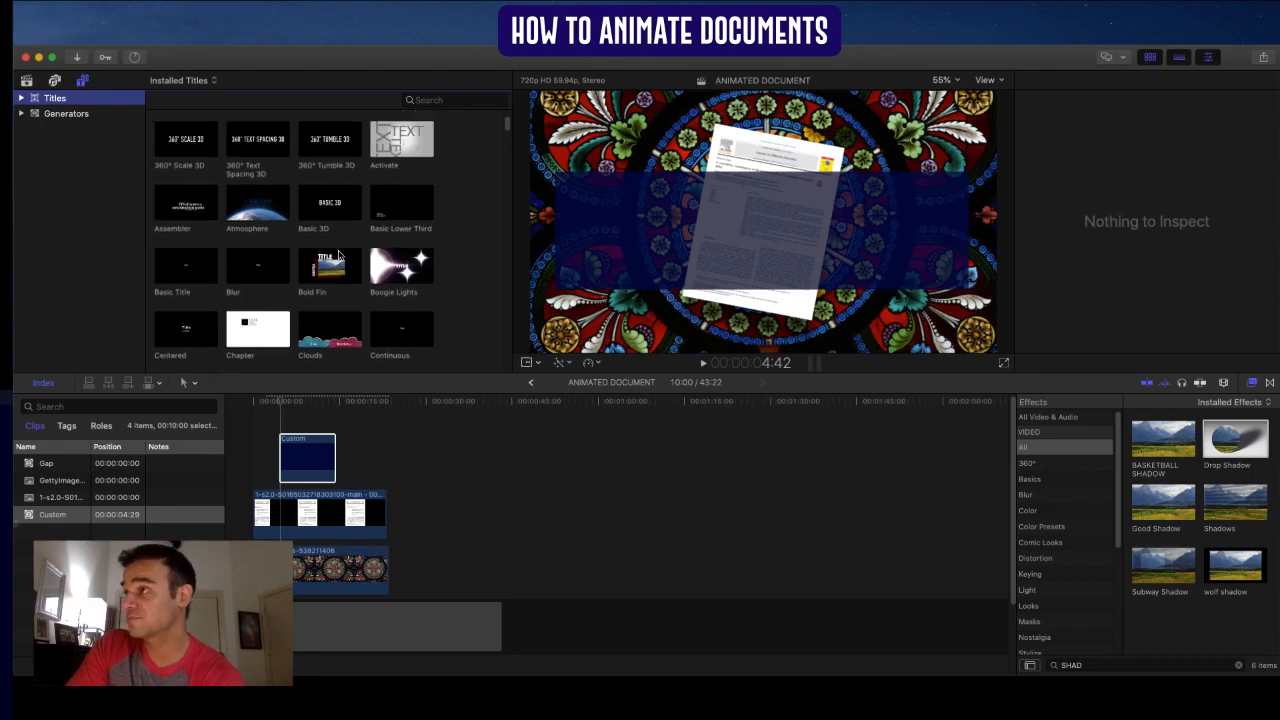
{"action": "left_click_drag", "start_coordinate": [190, 264], "coordinate": [283, 424]}
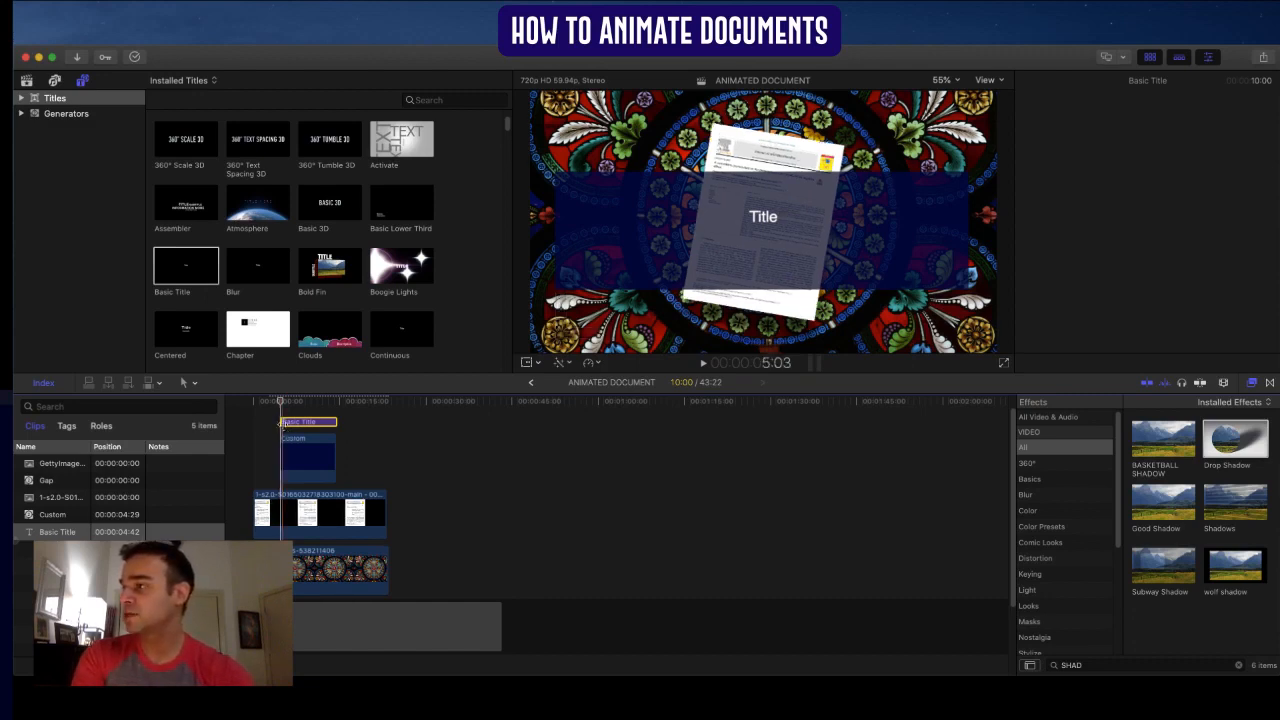
- Extend the Basic Title's start 12 frames earlier to line up with the navy generator's start, and select the title clip
{"action": "key", "text": "super+4"}
{"action": "key", "text": "super+equal"}
{"action": "key", "text": "super+equal"}
{"action": "key", "text": "super+equal"}
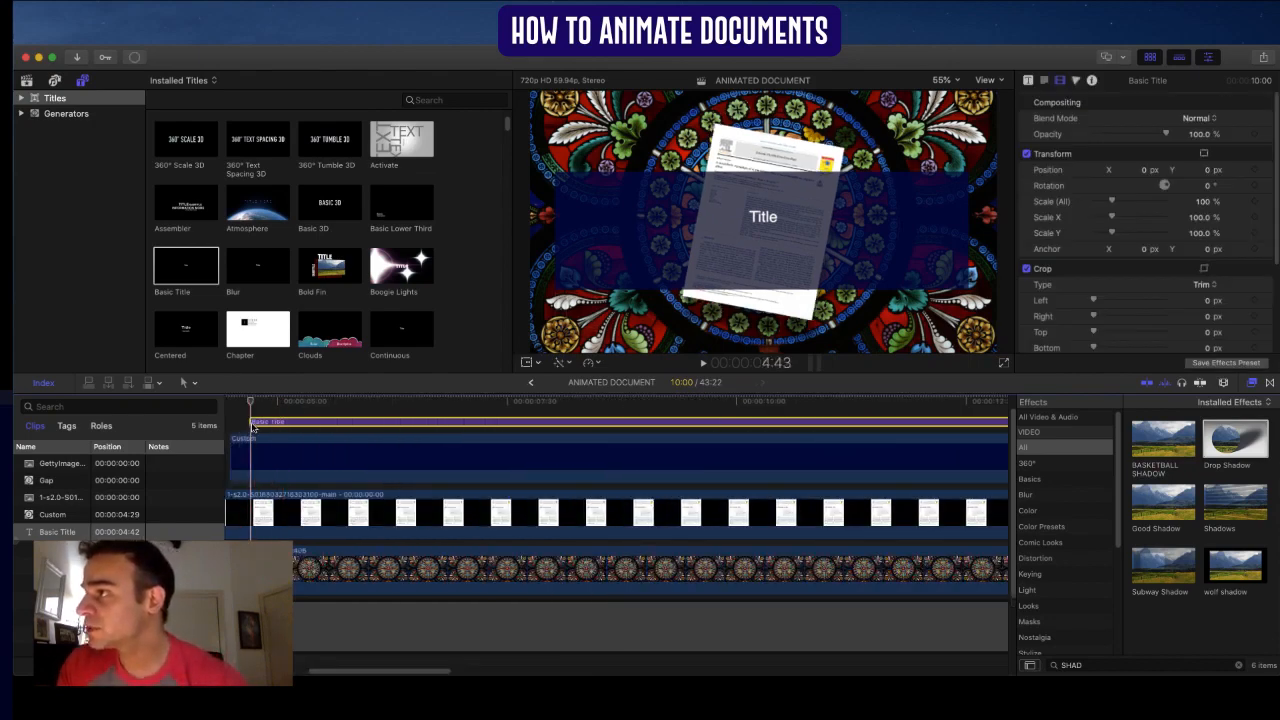
{"action": "left_click_drag", "start_coordinate": [255, 427], "coordinate": [233, 425]}
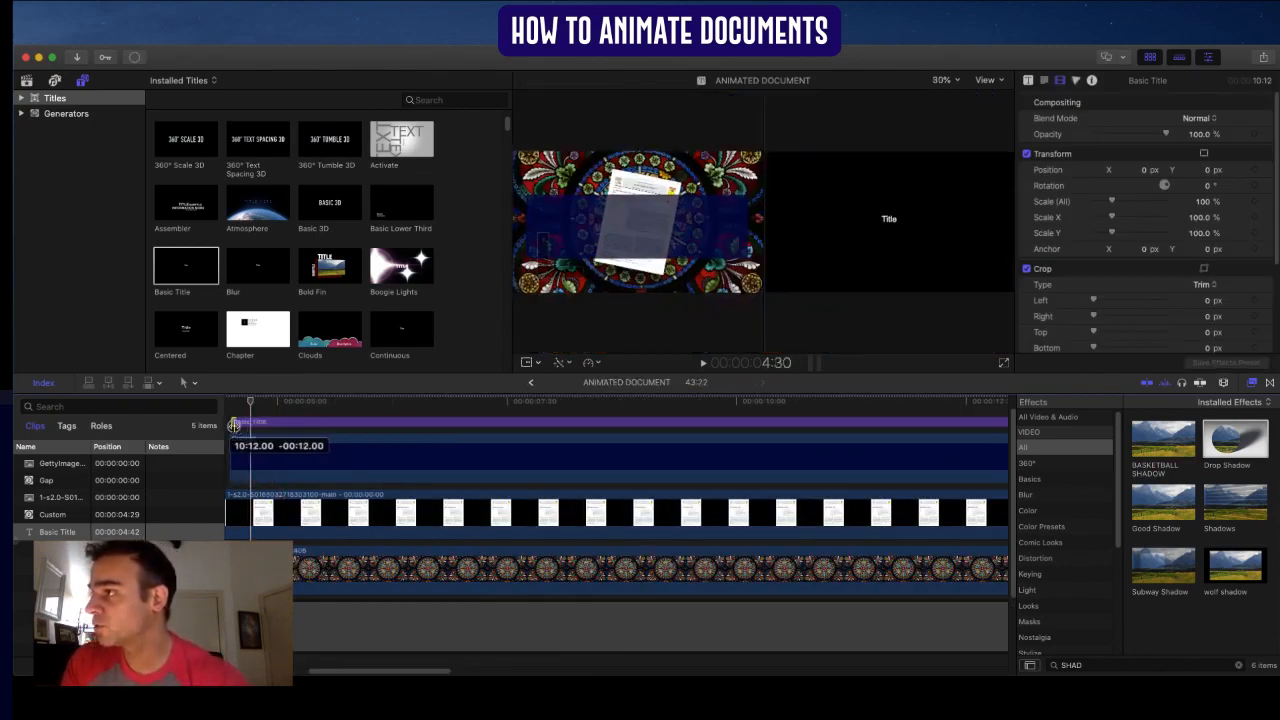
{"action": "left_click_drag", "start_coordinate": [233, 425], "coordinate": [233, 425]}
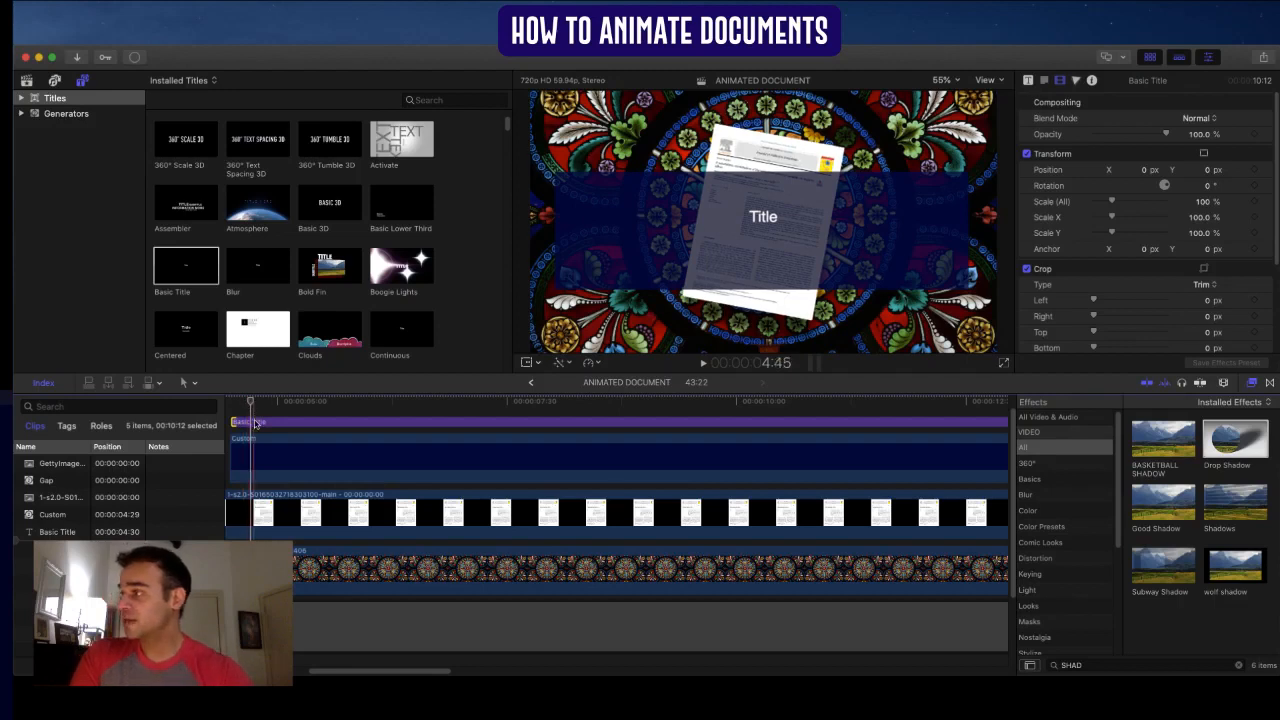
{"action": "left_click", "coordinate": [255, 422]}
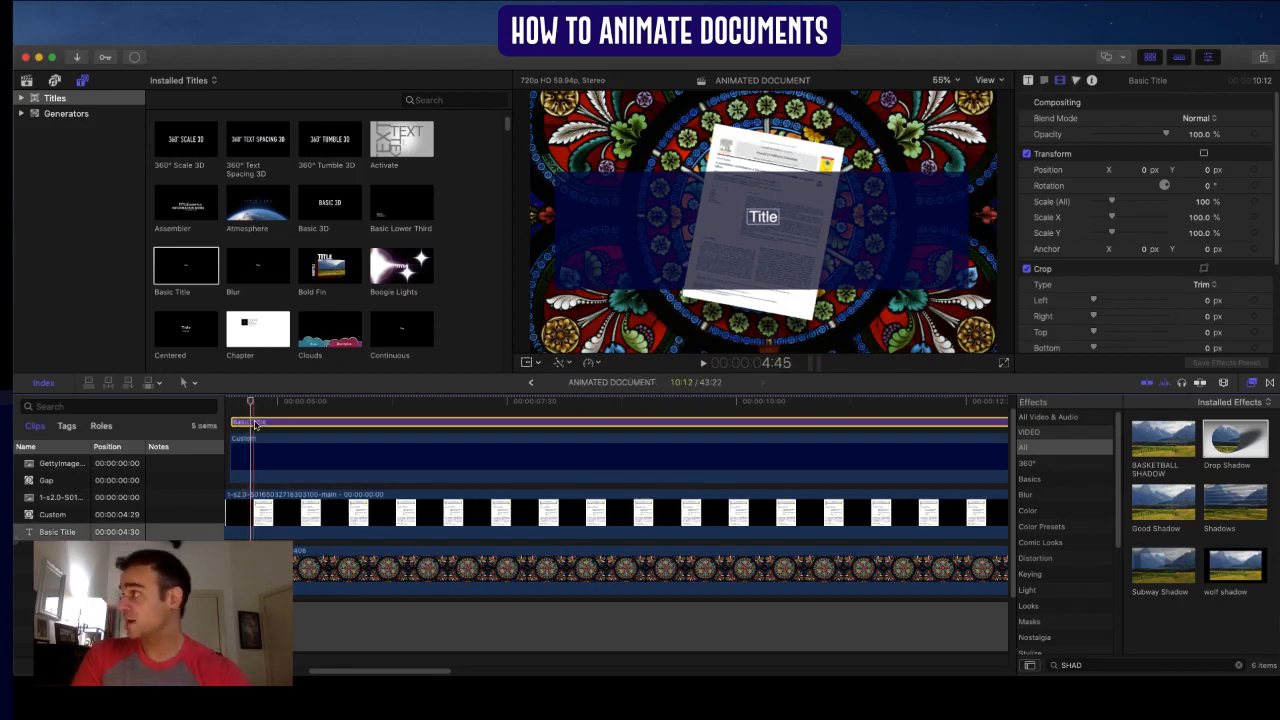
- Replace the Basic Title's placeholder text with "HAVE A NICE DAY!"
{"action": "double_click", "coordinate": [766, 219]}
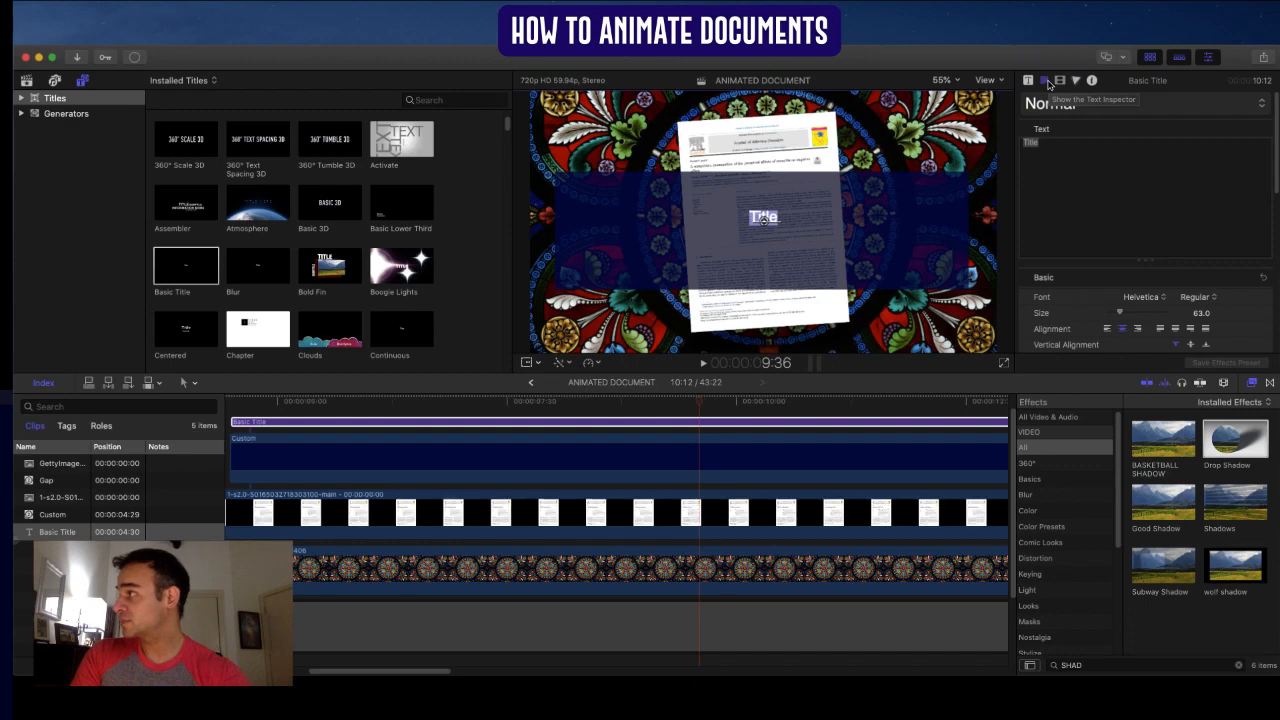
{"action": "double_click", "coordinate": [1062, 150]}
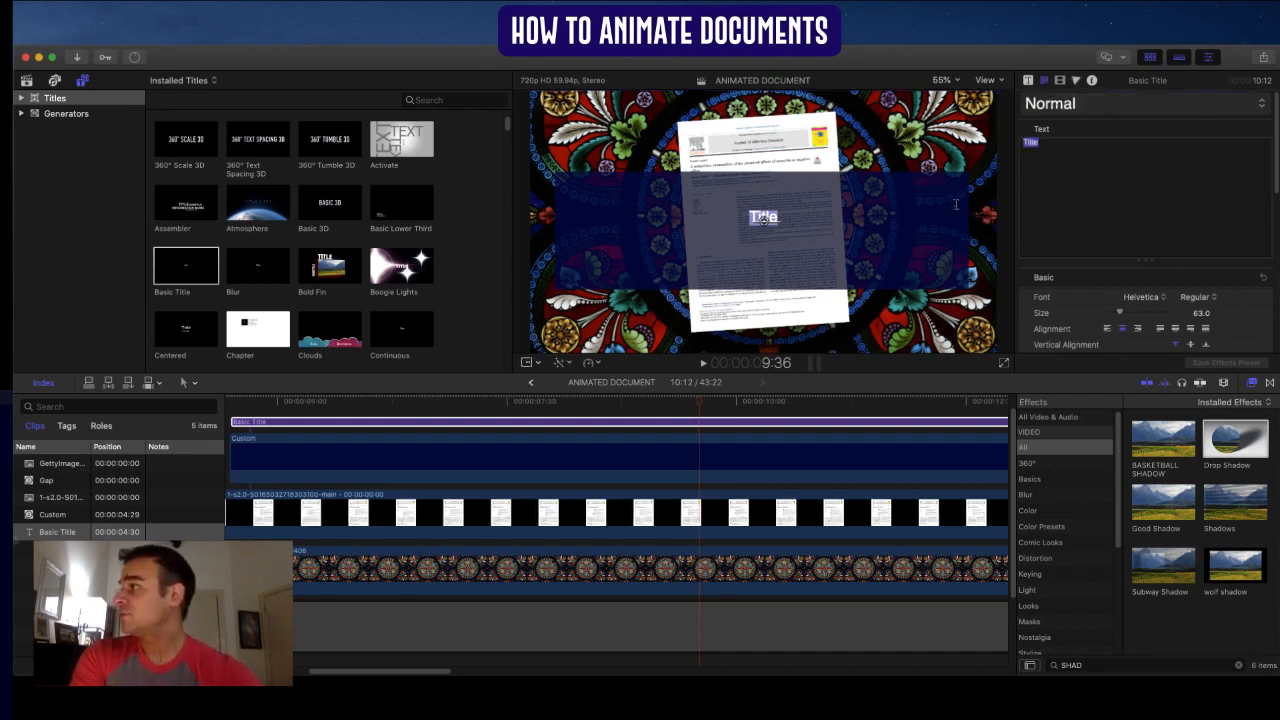
{"action": "type", "text": "HAVE A NIC"}
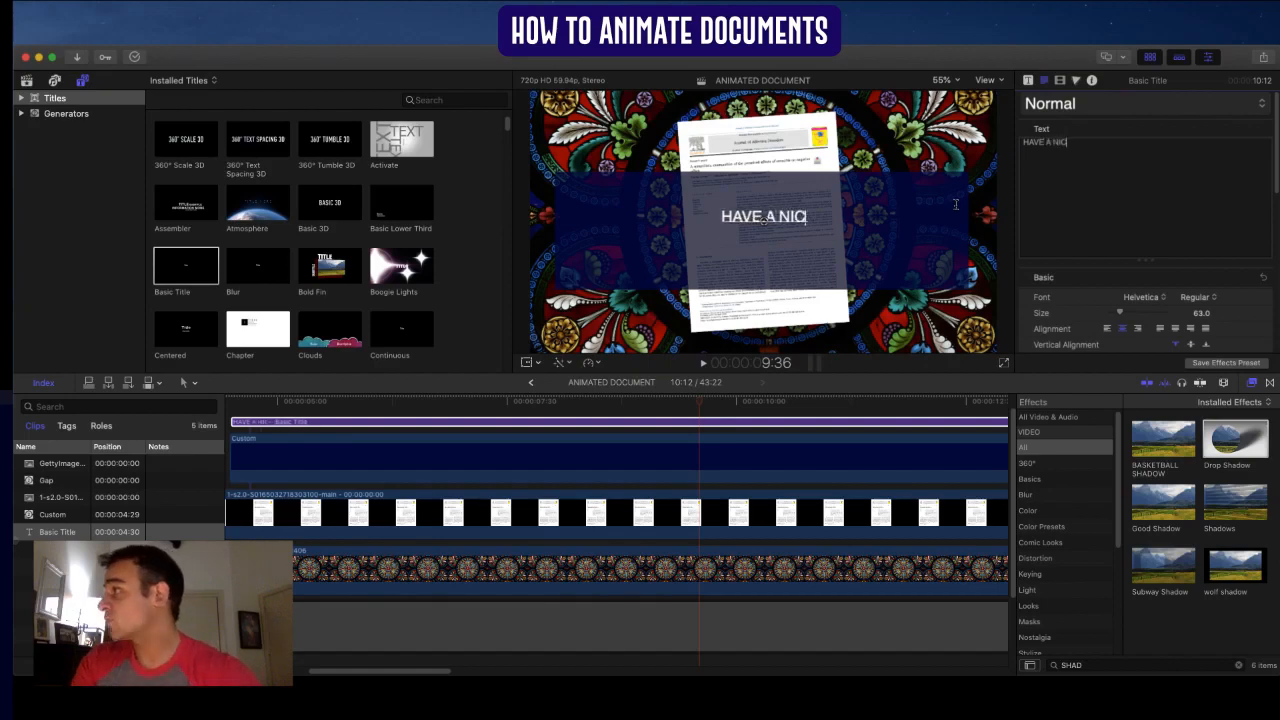
{"action": "type", "text": "E DAY!"}
- Set the title text's font to Herculanum and its size to 173
{"action": "triple_click", "coordinate": [1034, 152]}
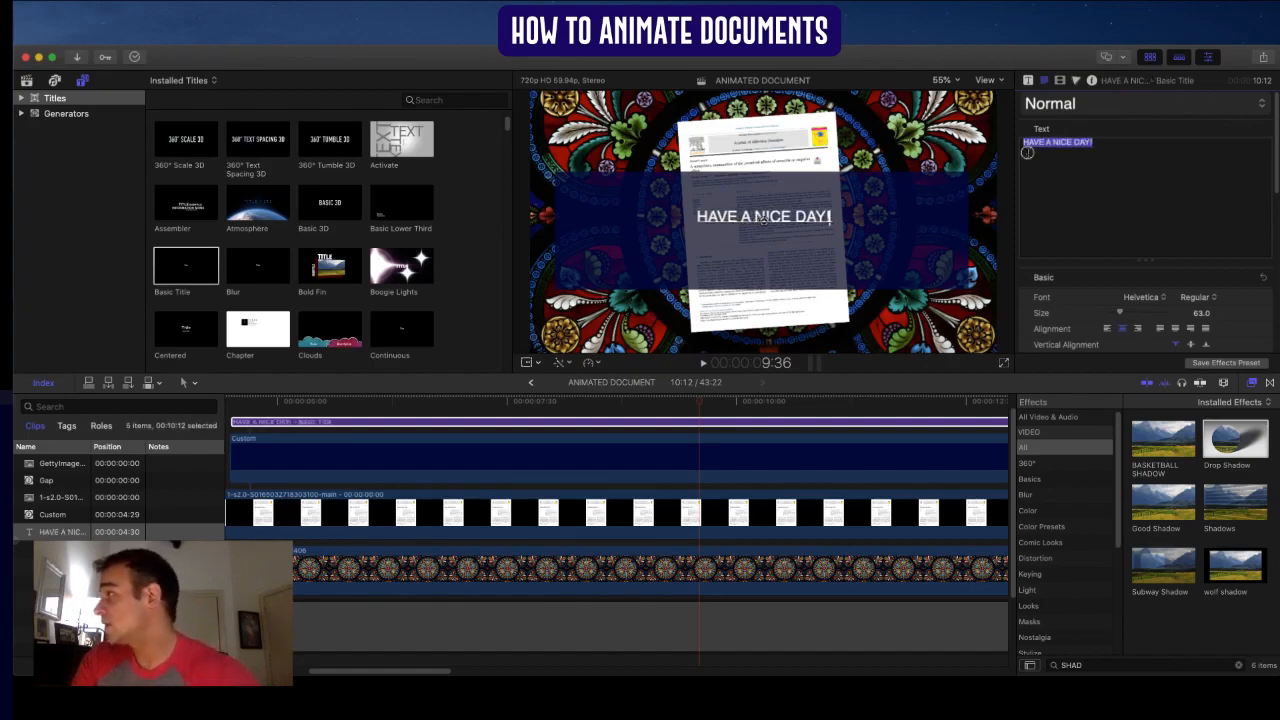
{"action": "left_click", "coordinate": [1152, 298]}
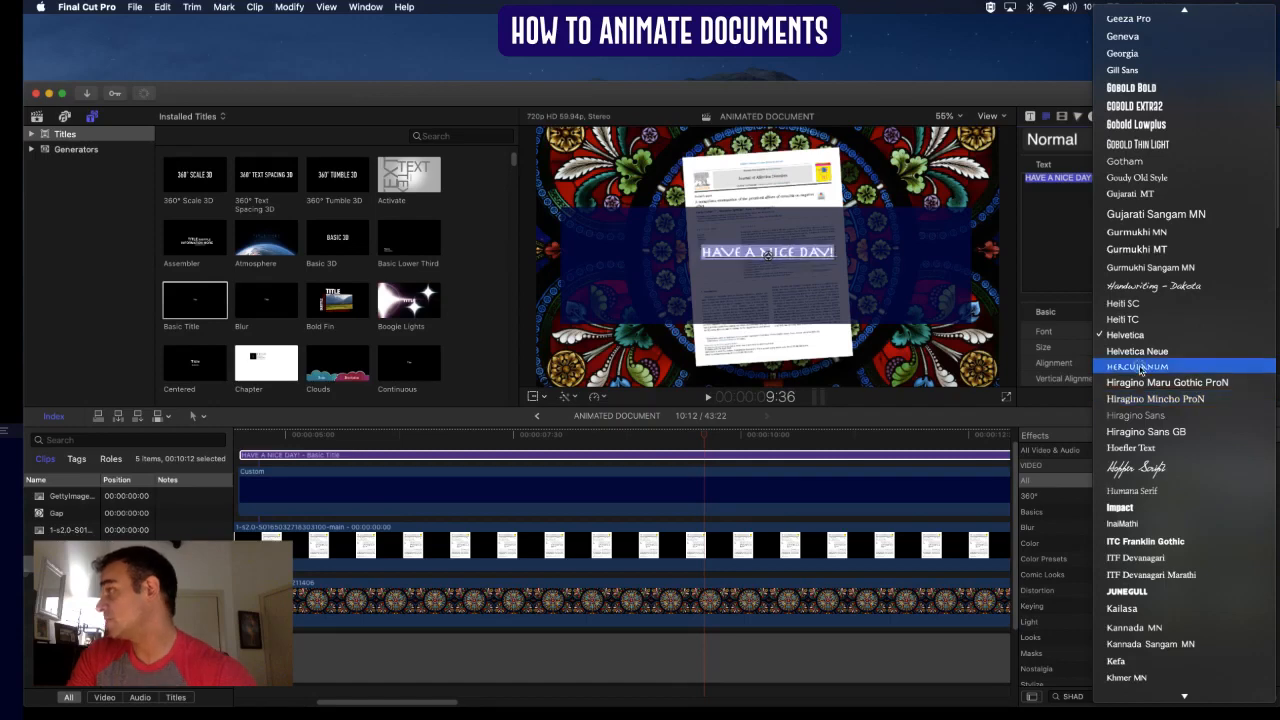
{"action": "left_click", "coordinate": [1138, 367]}
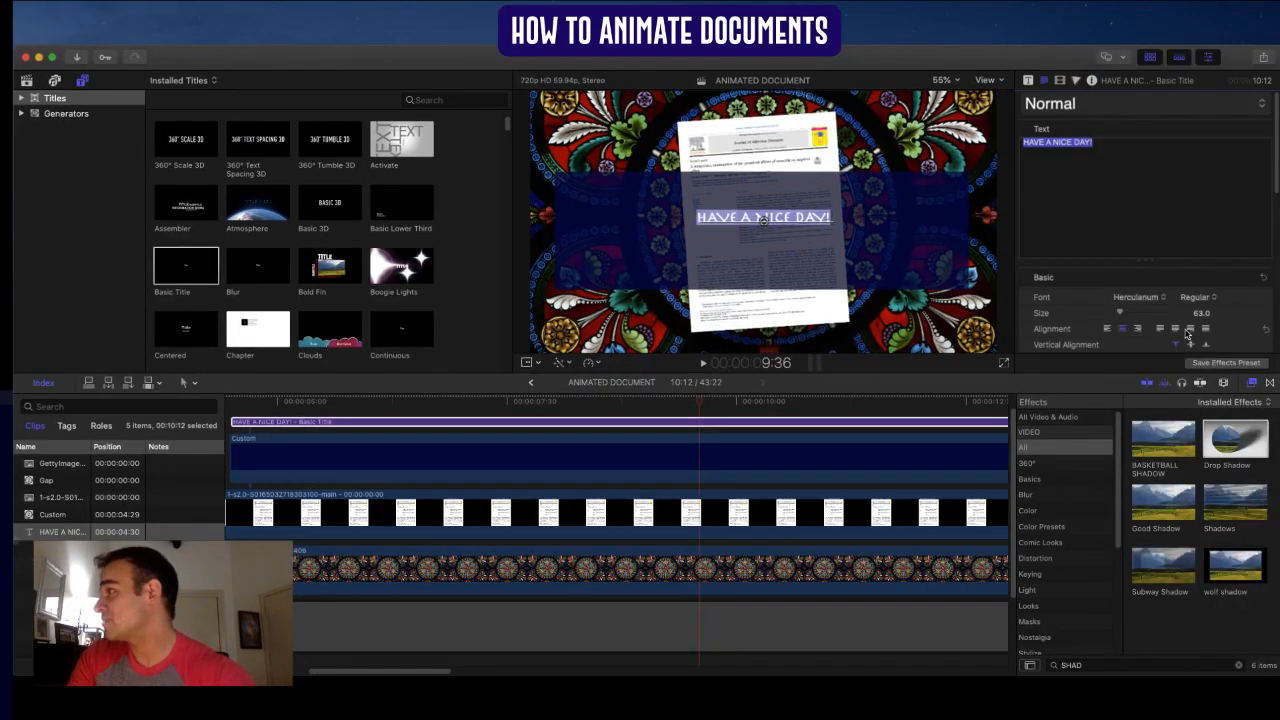
{"action": "left_click_drag", "start_coordinate": [1202, 318], "coordinate": [1201, 315]}
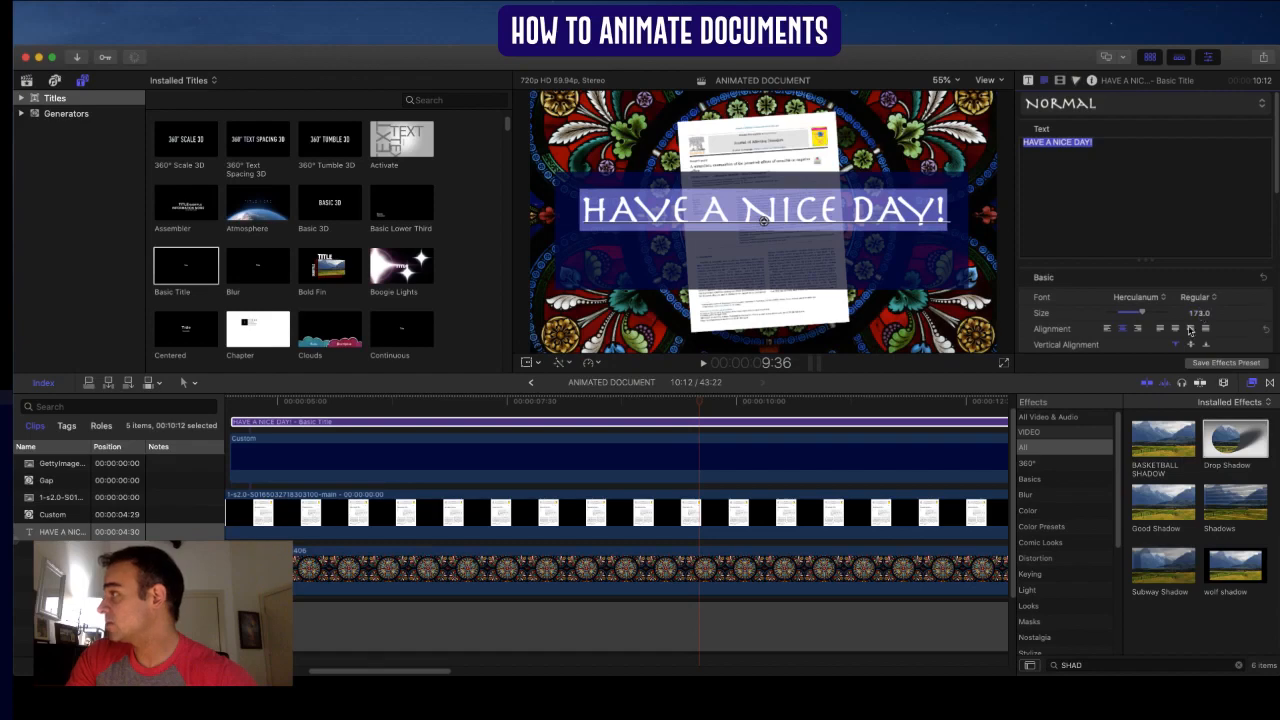
- Set the title's Y position to -48.1 px and trim its end to line up with the navy band's end
{"action": "left_click", "coordinate": [1060, 80]}
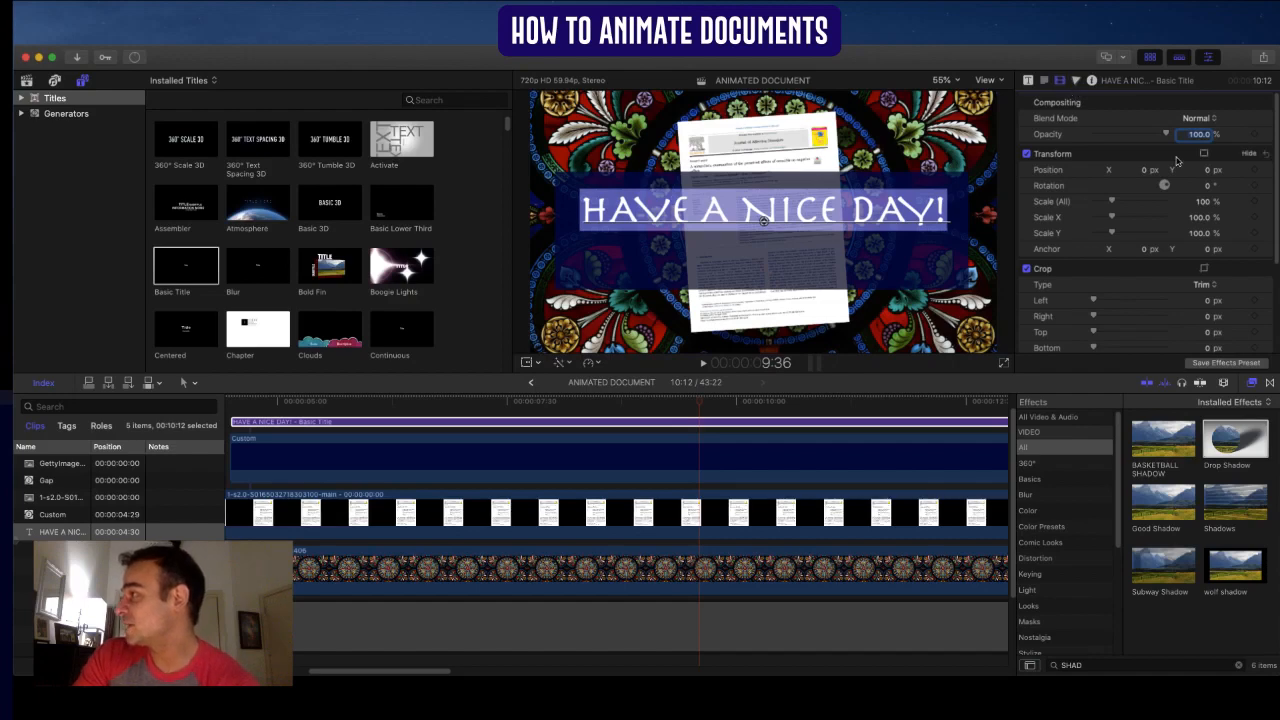
{"action": "left_click_drag", "start_coordinate": [1210, 171], "coordinate": [1210, 172]}
{"action": "left_click", "coordinate": [815, 228]}
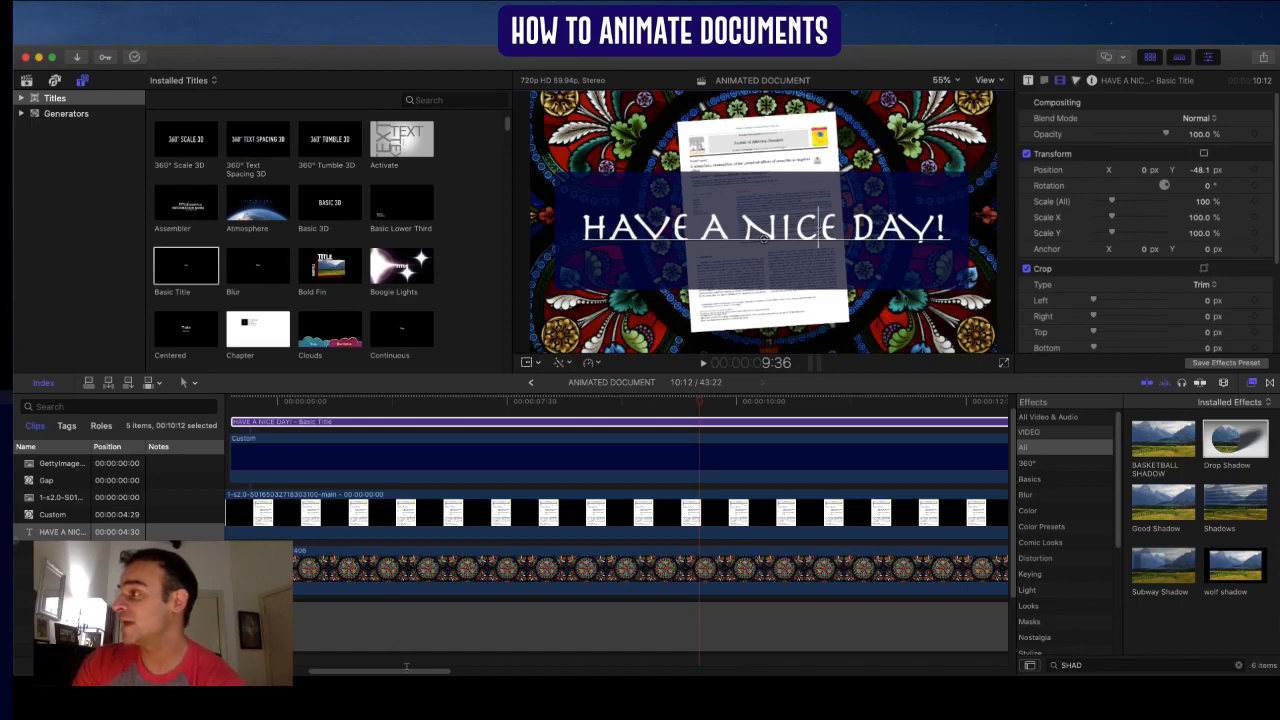
{"action": "left_click_drag", "start_coordinate": [406, 668], "coordinate": [491, 672]}
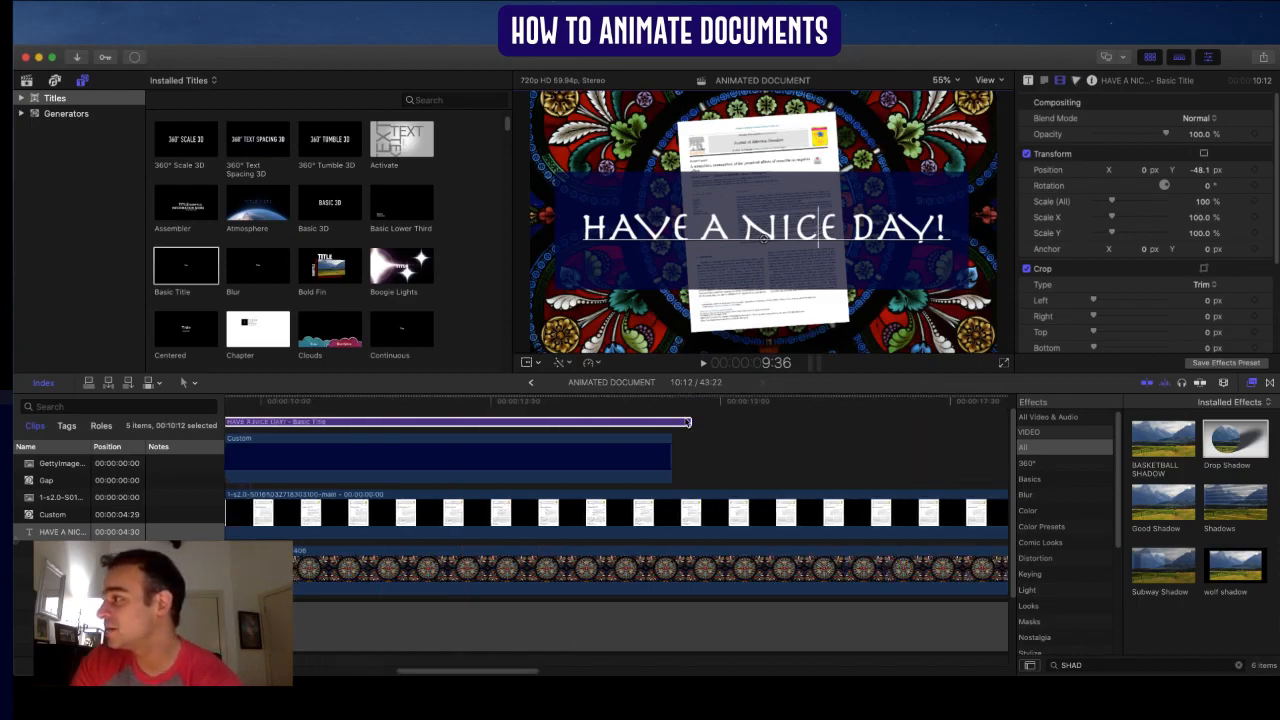
{"action": "left_click_drag", "start_coordinate": [688, 422], "coordinate": [669, 427]}
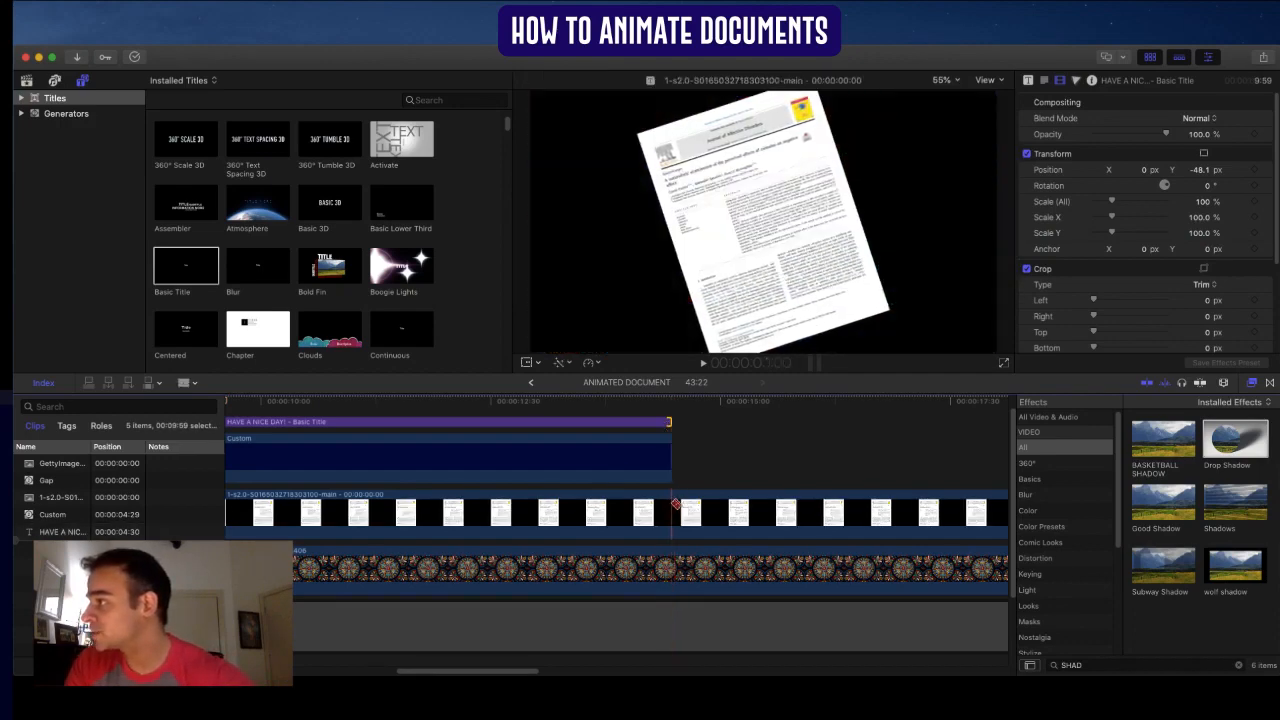
- Blade the document and stained-glass clips at the navy band's end and delete everything after the cut, including the gap
{"action": "left_click", "coordinate": [674, 505]}
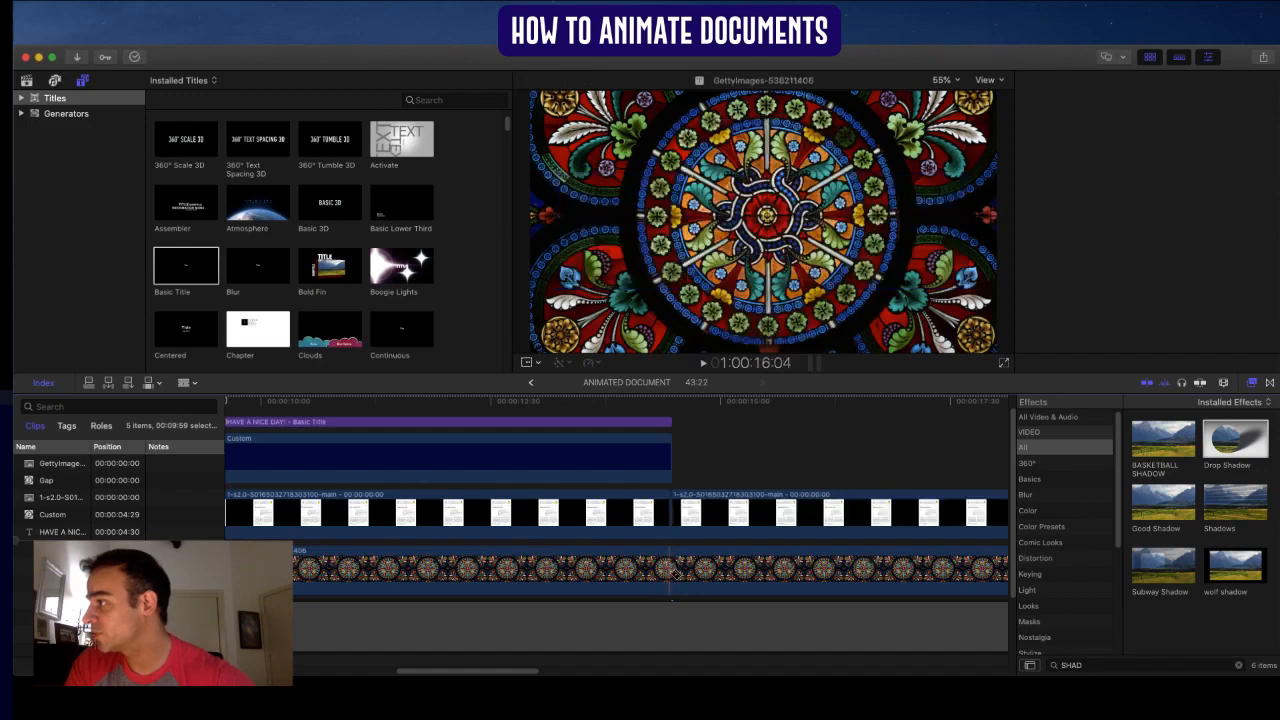
{"action": "left_click", "coordinate": [674, 573]}
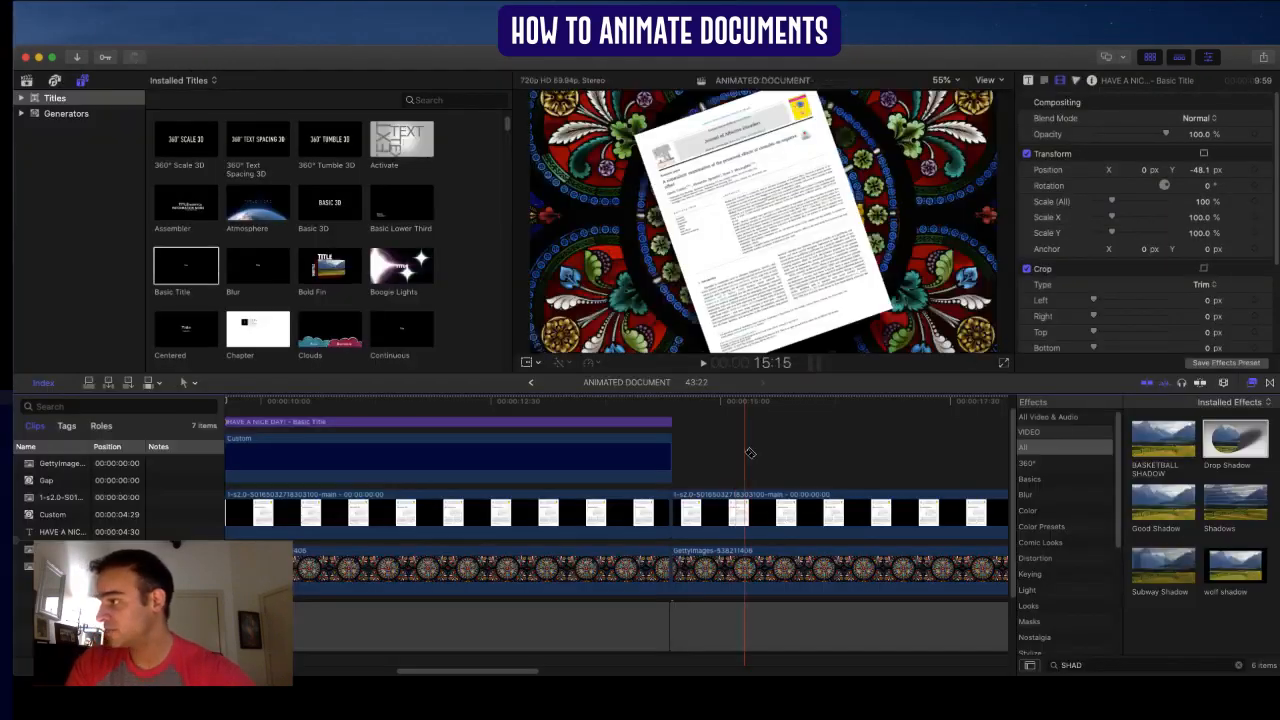
{"action": "left_click_drag", "start_coordinate": [746, 455], "coordinate": [766, 583]}
{"action": "left_click_drag", "start_coordinate": [764, 633], "coordinate": [762, 650]}
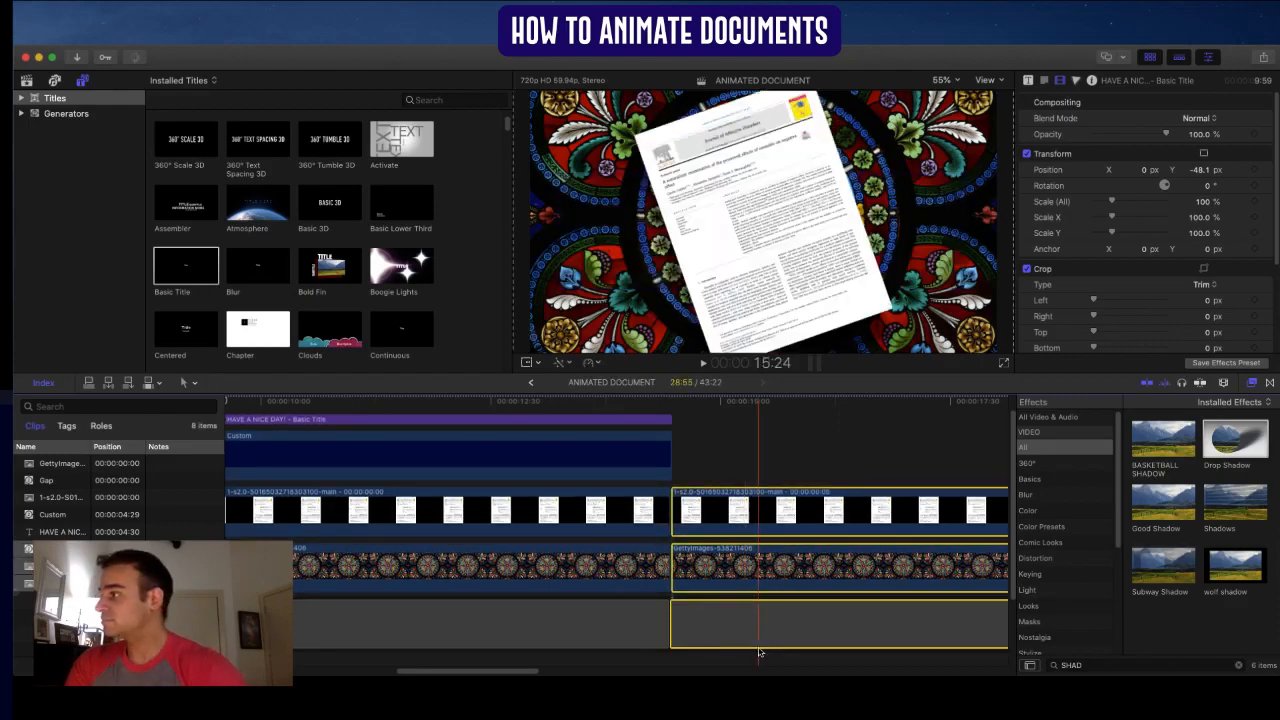
{"action": "key", "text": "Delete"}
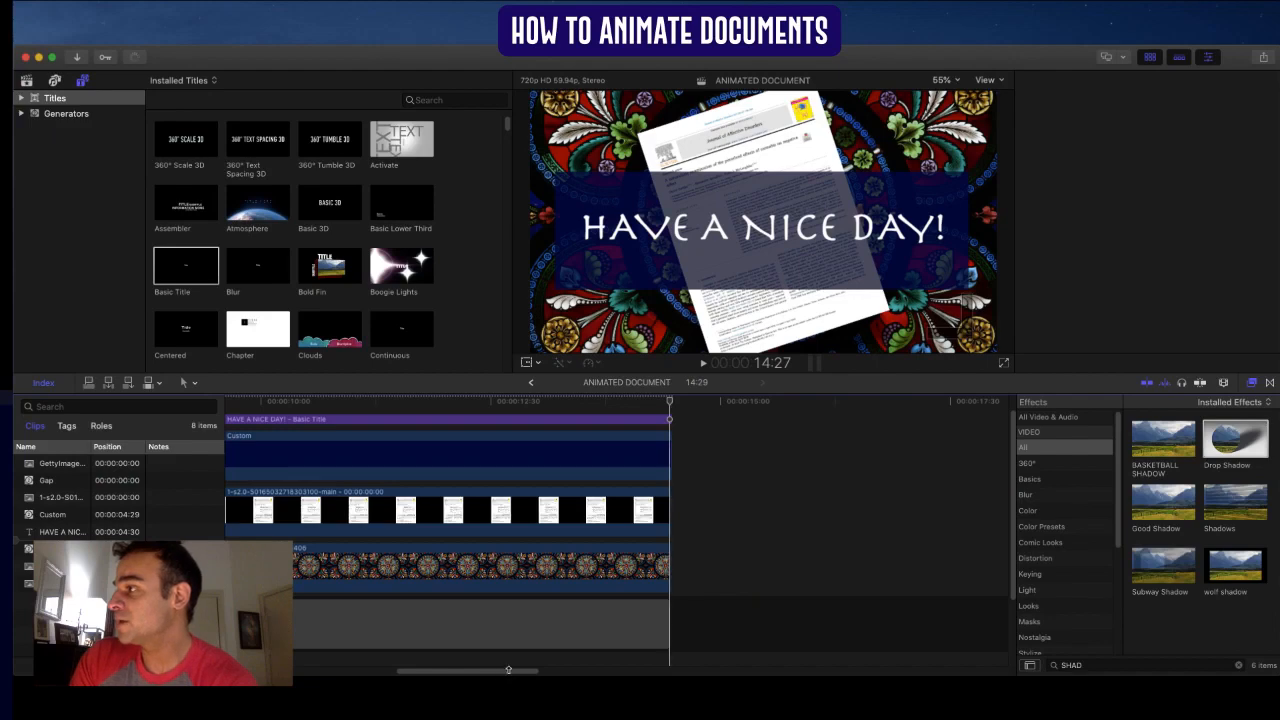
- Adjust the title clip's start to line up exactly with the navy band's start at 4:29
{"action": "key", "text": "super+z"}
{"action": "left_click_drag", "start_coordinate": [427, 672], "coordinate": [350, 672]}
{"action": "left_click_drag", "start_coordinate": [459, 422], "coordinate": [456, 432]}
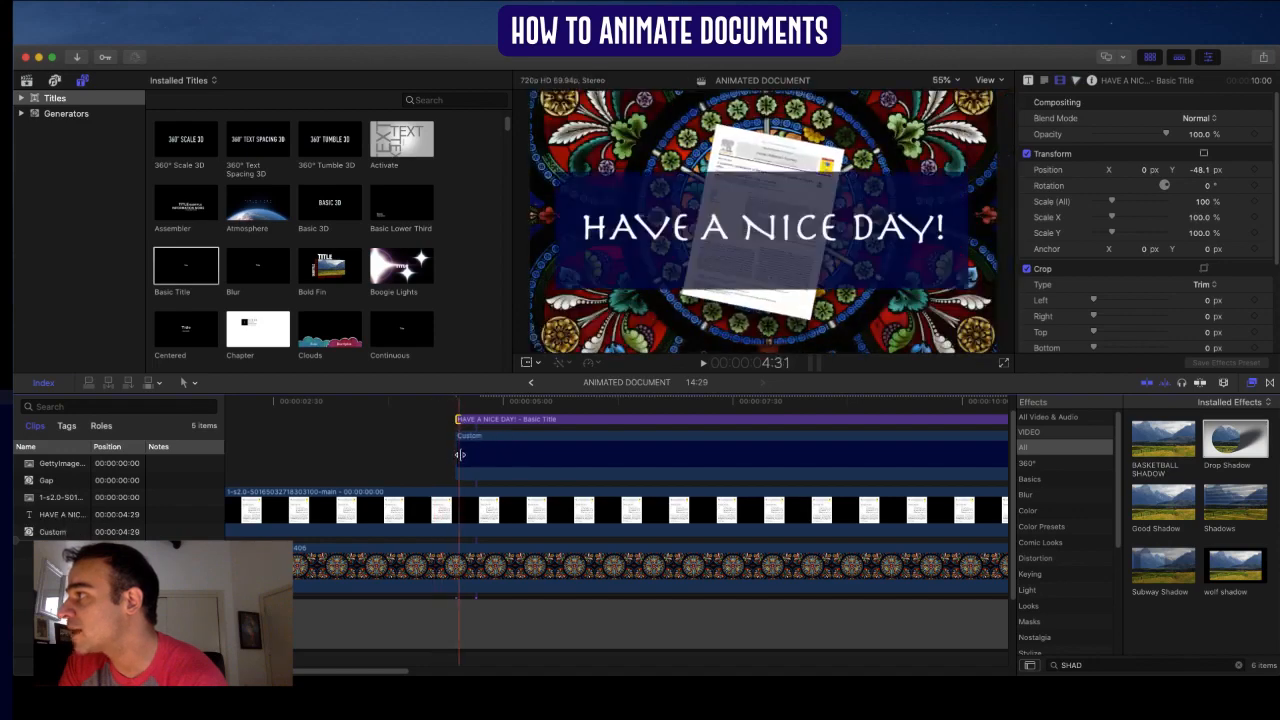
- Add Cross Dissolve transitions to both ends of the navy band and the title clip
{"action": "left_click", "coordinate": [1268, 384]}
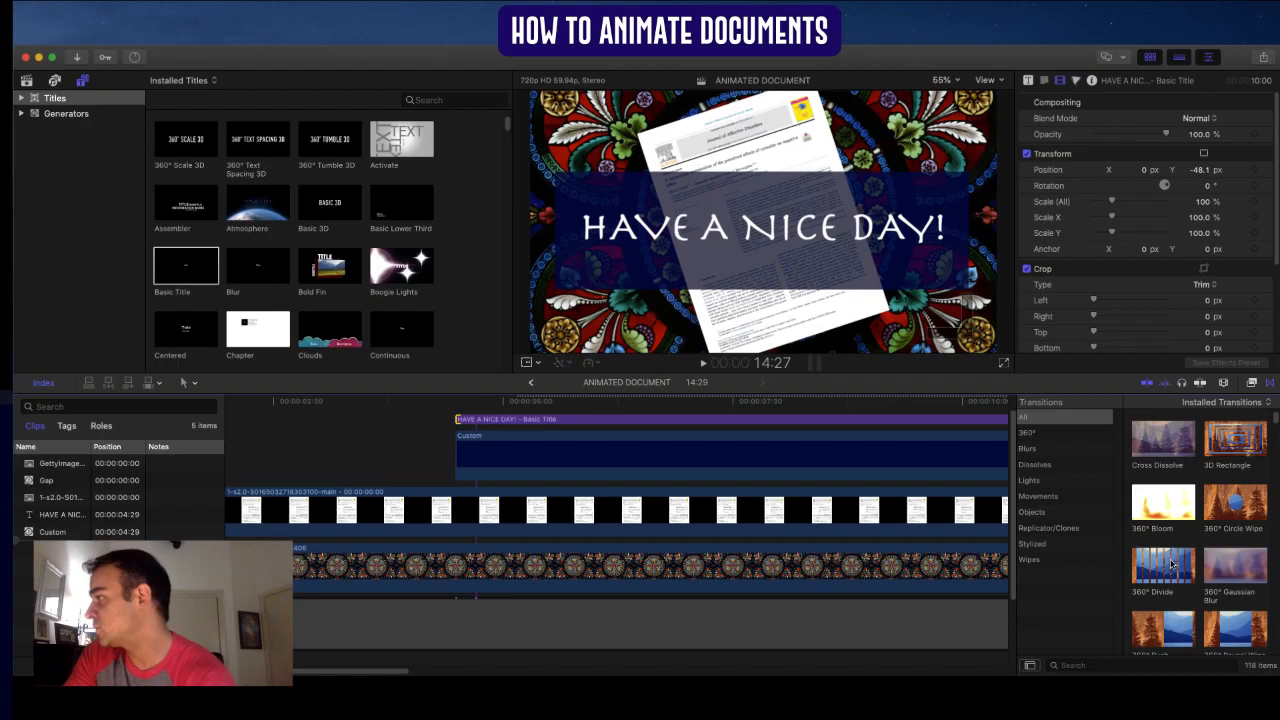
{"action": "scroll", "coordinate": [1172, 620], "scroll_direction": "down", "scroll_amount": 1}
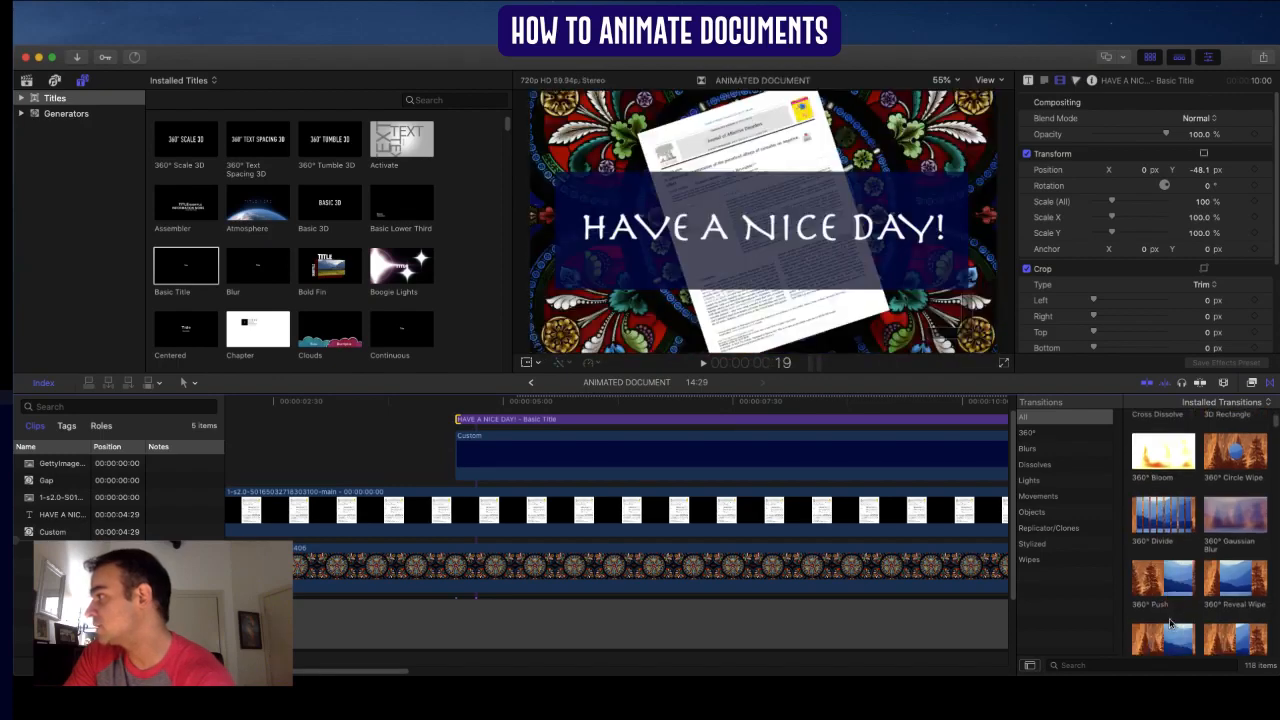
{"action": "scroll", "coordinate": [1200, 560], "scroll_direction": "up", "scroll_amount": 1}
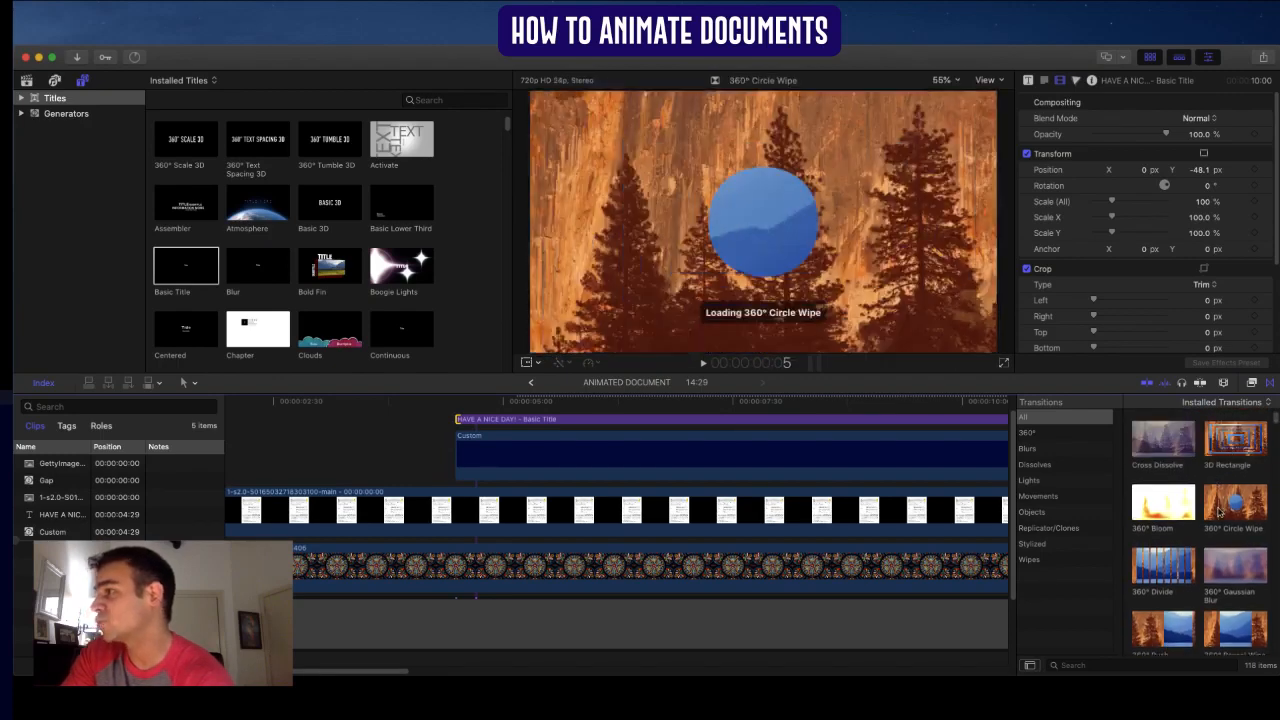
{"action": "double_click", "coordinate": [1218, 512]}
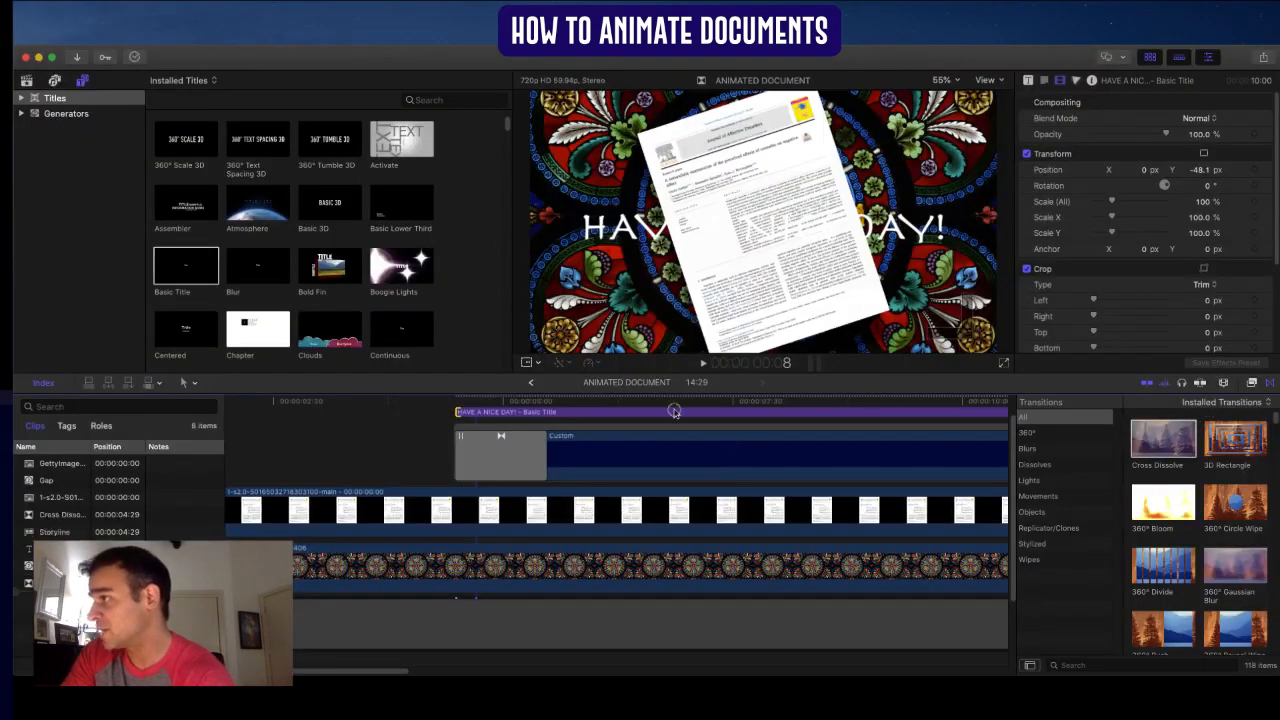
{"action": "left_click_drag", "start_coordinate": [661, 416], "coordinate": [661, 416]}
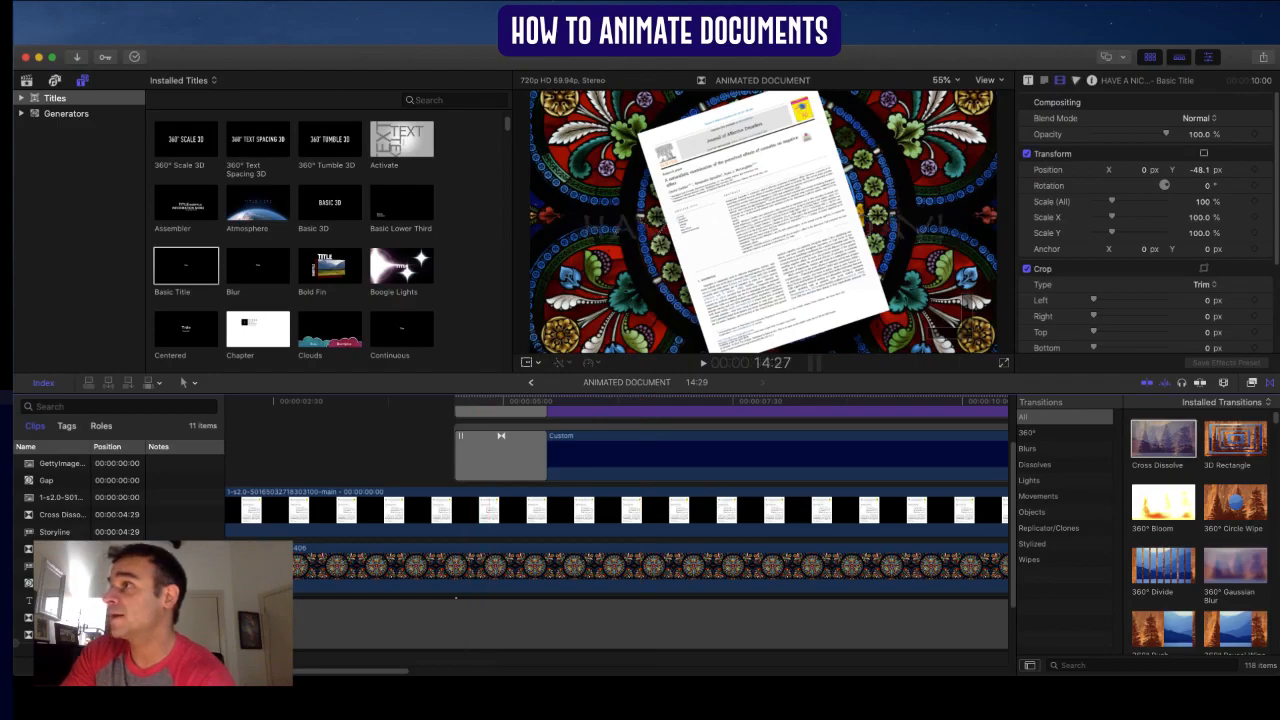
- Play the finished project full screen from the beginning to check the document animation, band and title, and return to the editor
{"action": "left_click", "coordinate": [287, 5]}
{"action": "left_click", "coordinate": [331, 240]}
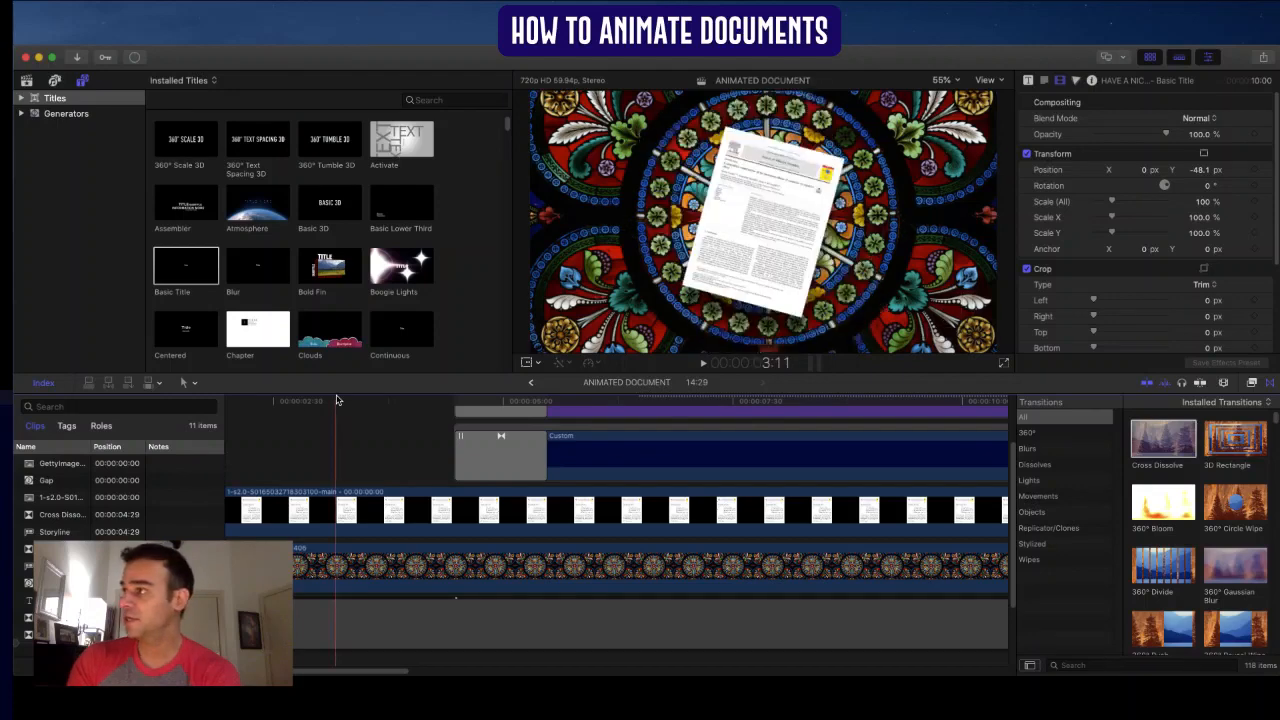
{"action": "left_click", "coordinate": [336, 401]}
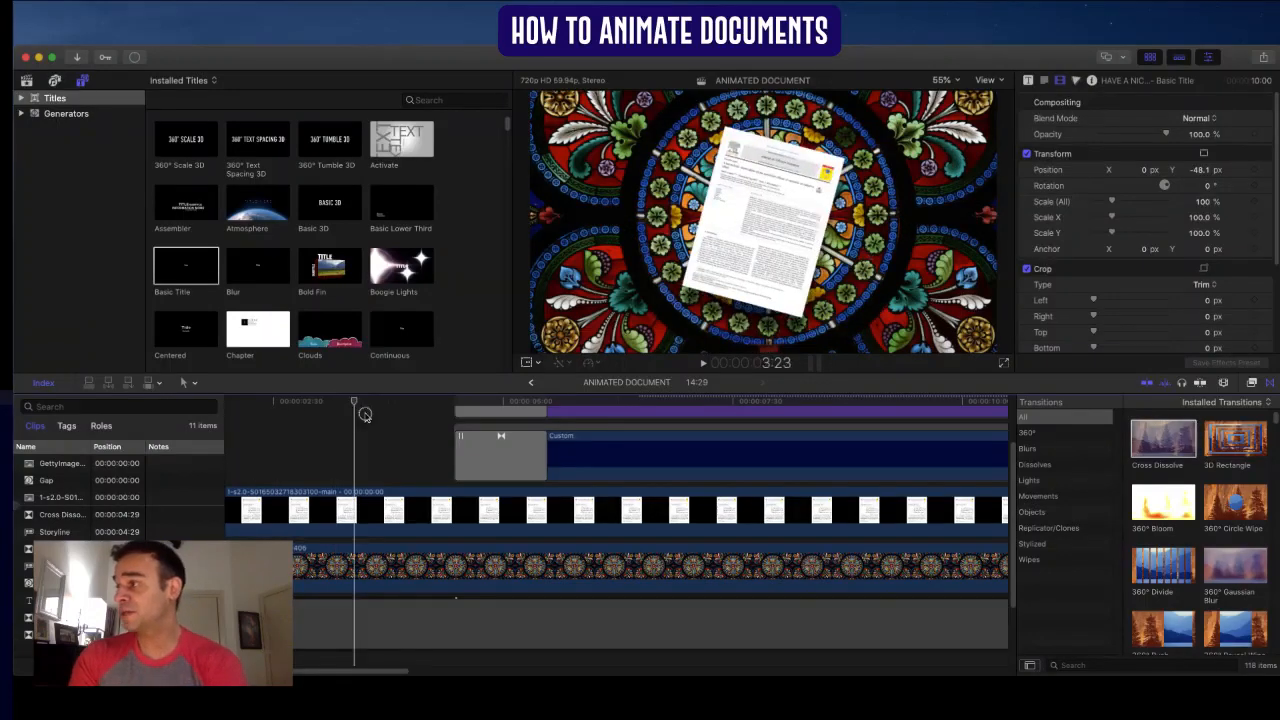
{"action": "left_click", "coordinate": [459, 410]}
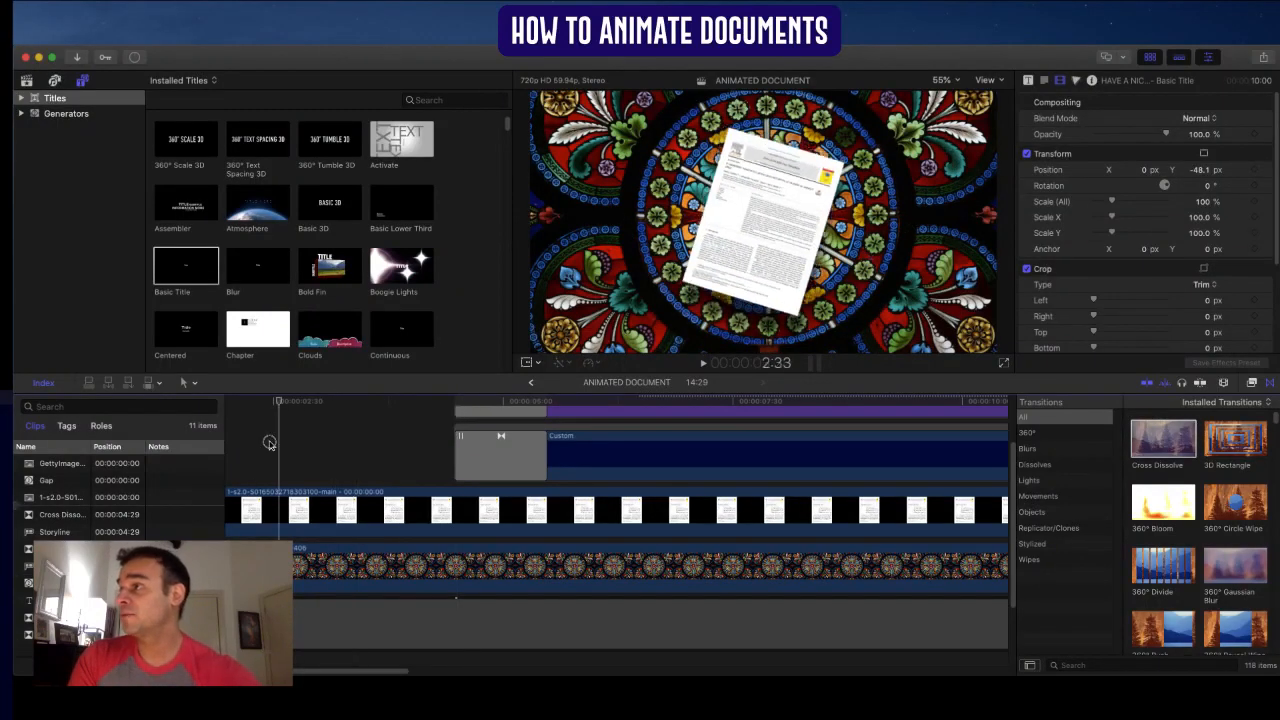
{"action": "key", "text": "Home"}
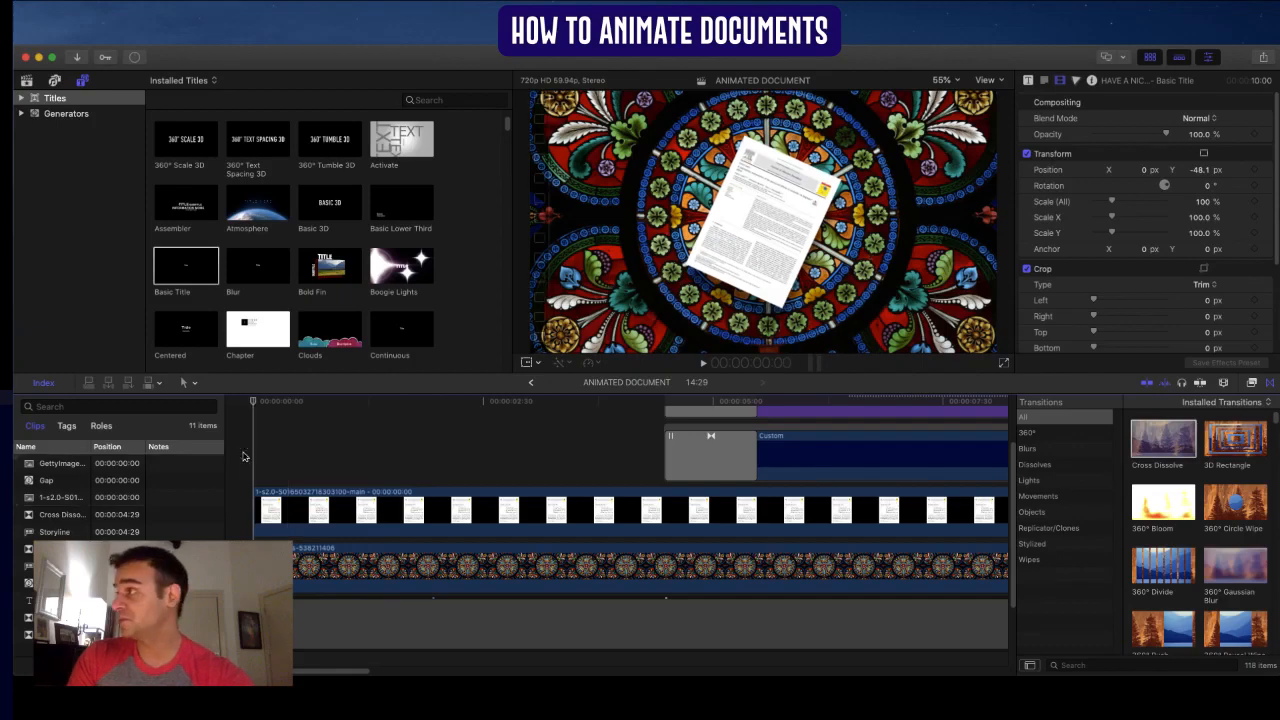
{"action": "left_click", "coordinate": [1005, 365]}
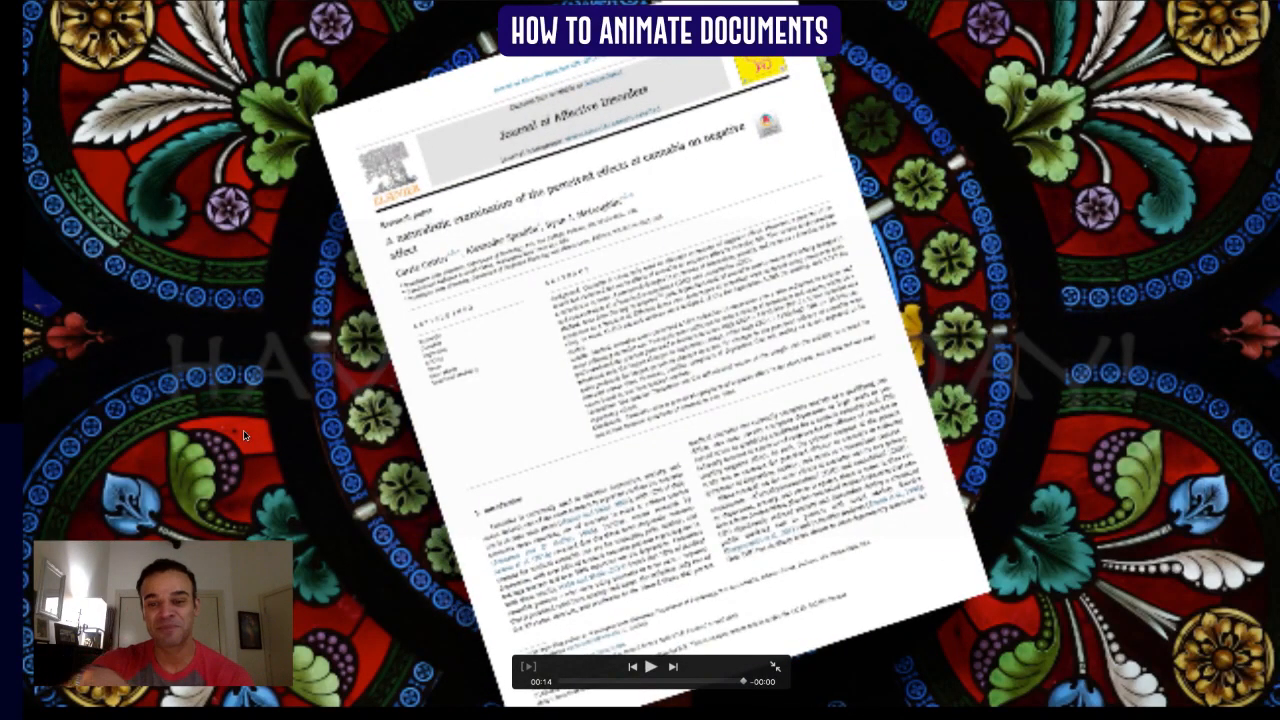
{"action": "key", "text": "Escape"}
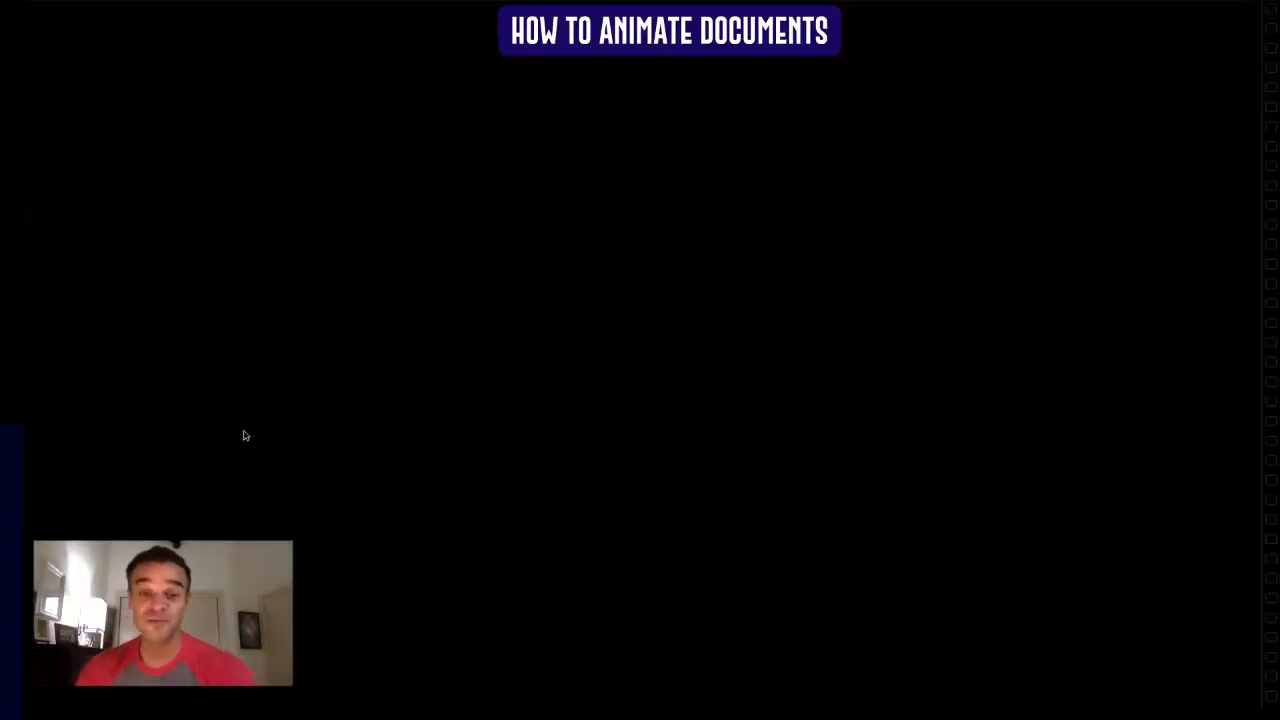
{"action": "key", "text": "Escape"}
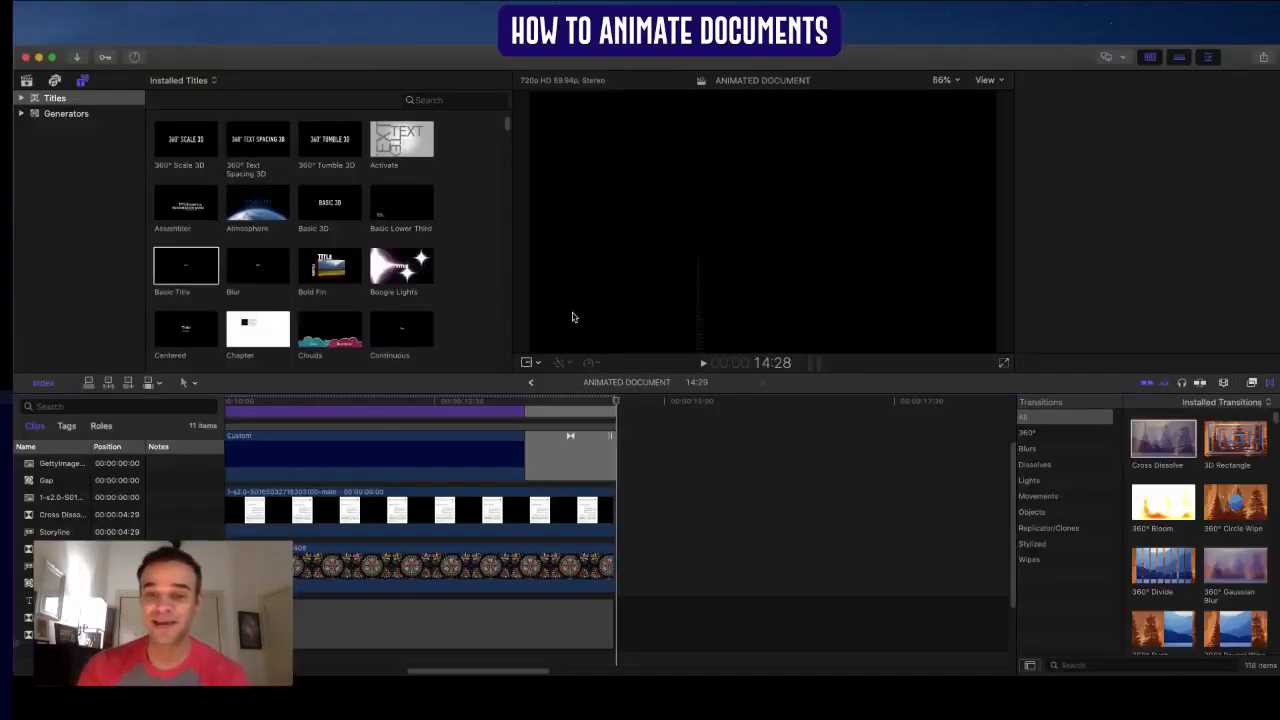